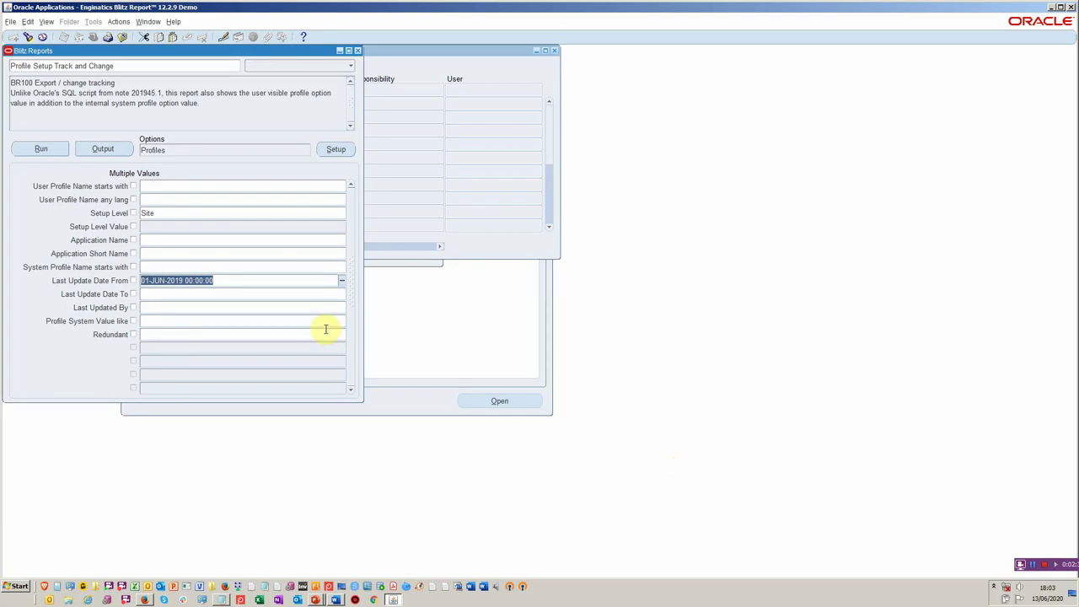
# - Close the profile report and profile values forms, then open a fresh Blitz Reports form from the Top Ten List
pyautogui.press('F4')
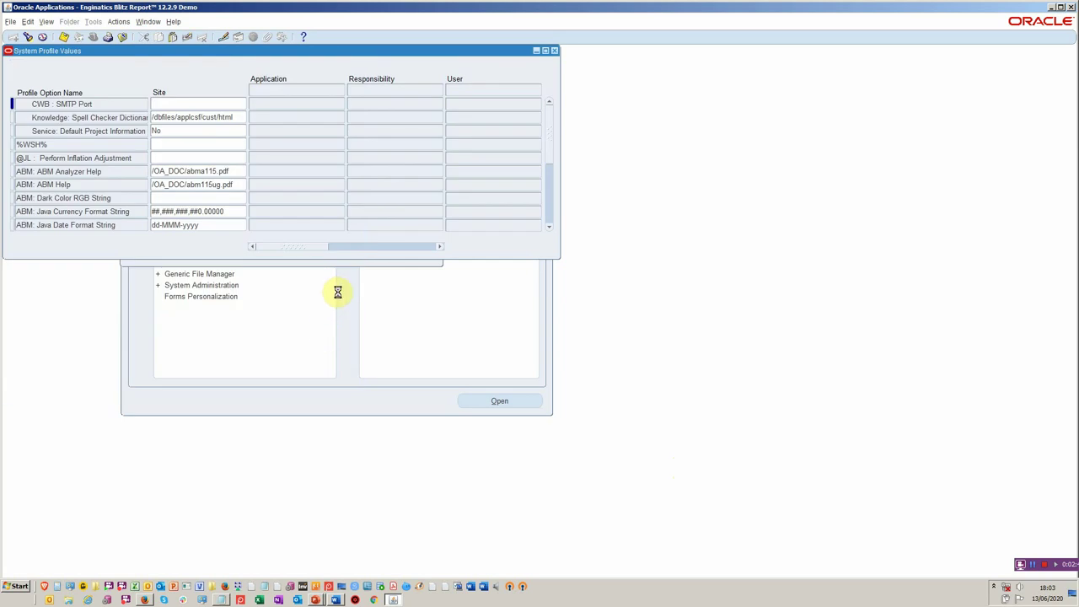
pyautogui.press('F4')
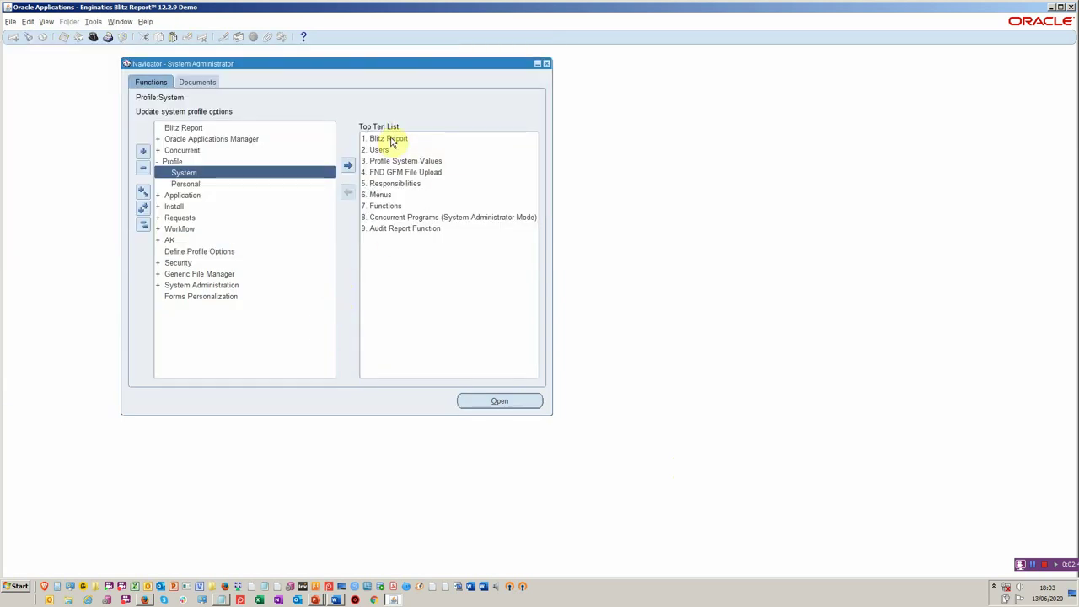
pyautogui.click(391, 140)
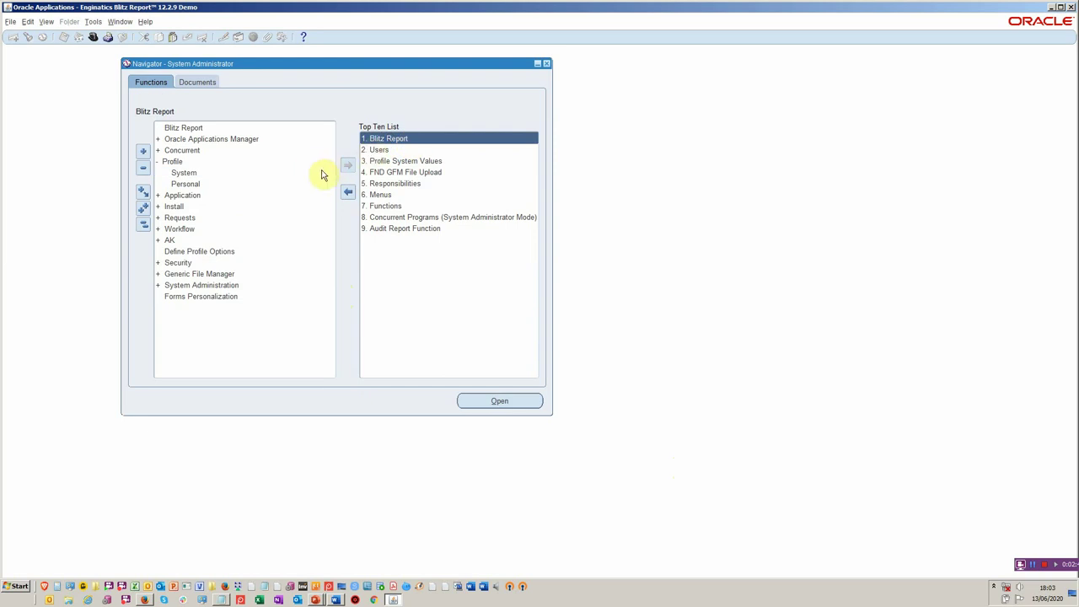
pyautogui.doubleClick(390, 140)
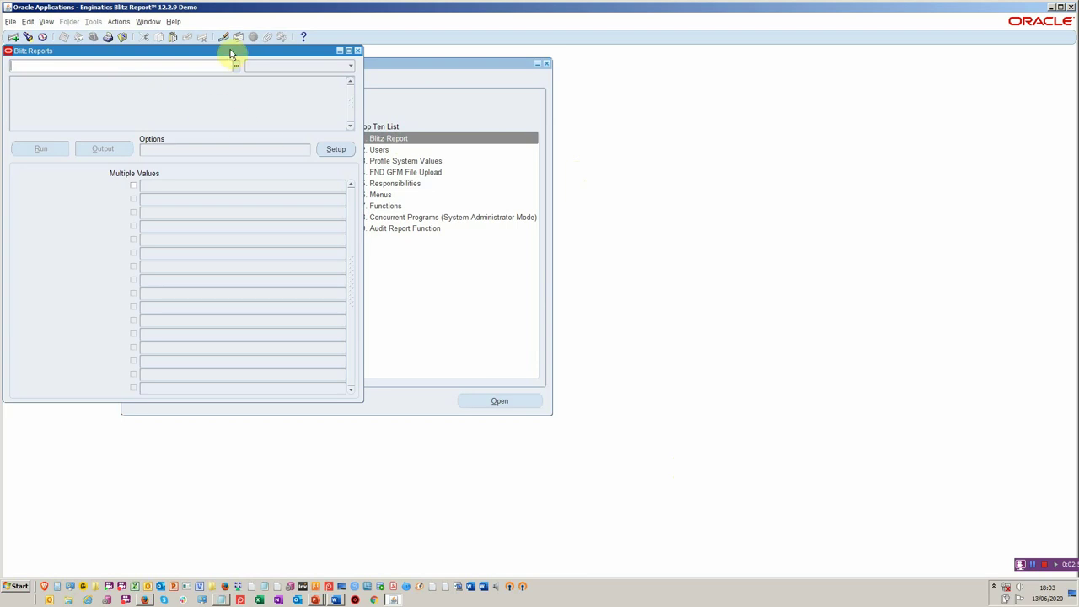
pyautogui.moveTo(231, 49); pyautogui.dragTo(663, 101)
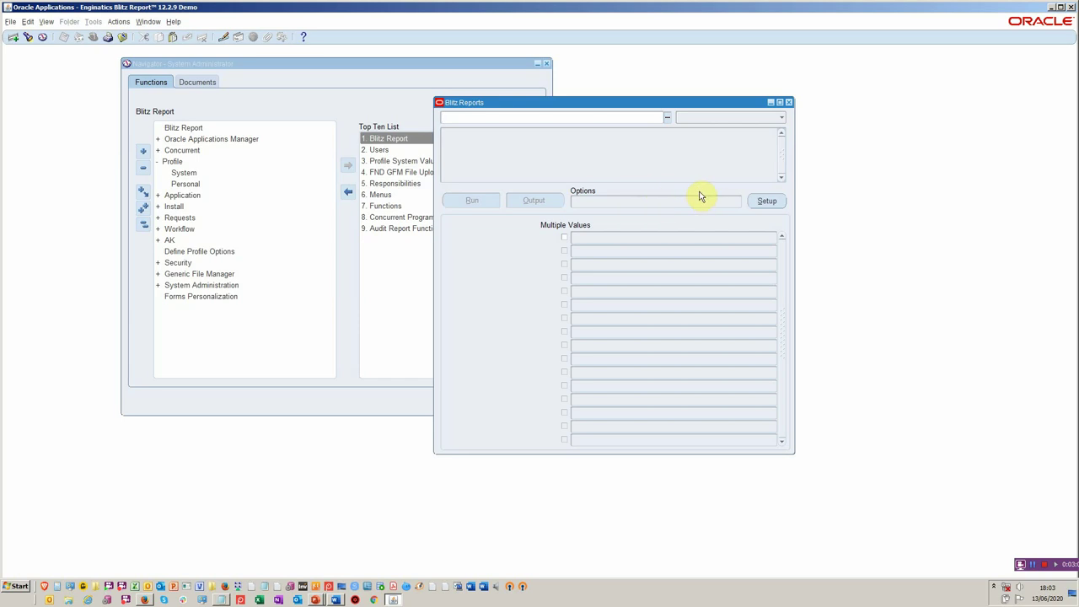
# - Start a new report setup named 'Item track changes'
pyautogui.click(765, 201)
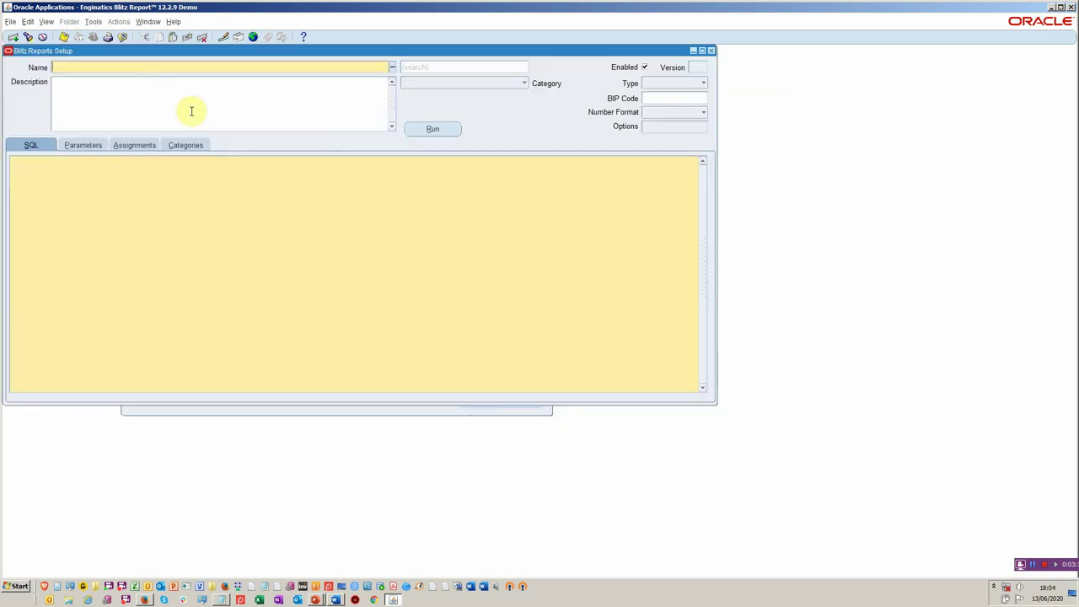
pyautogui.write('Item track changes')
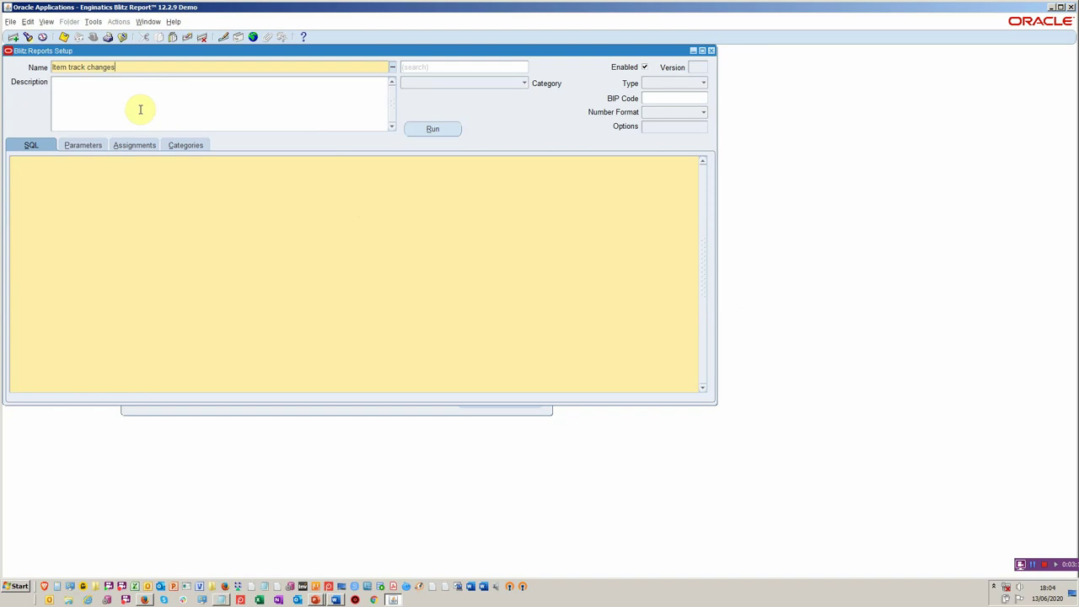
# - Write SQL selecting msib.*, mp.* from mtl_system_items_b joined to mtl_parameters on organization_id
pyautogui.click(107, 177)
pyautogui.write('select ')
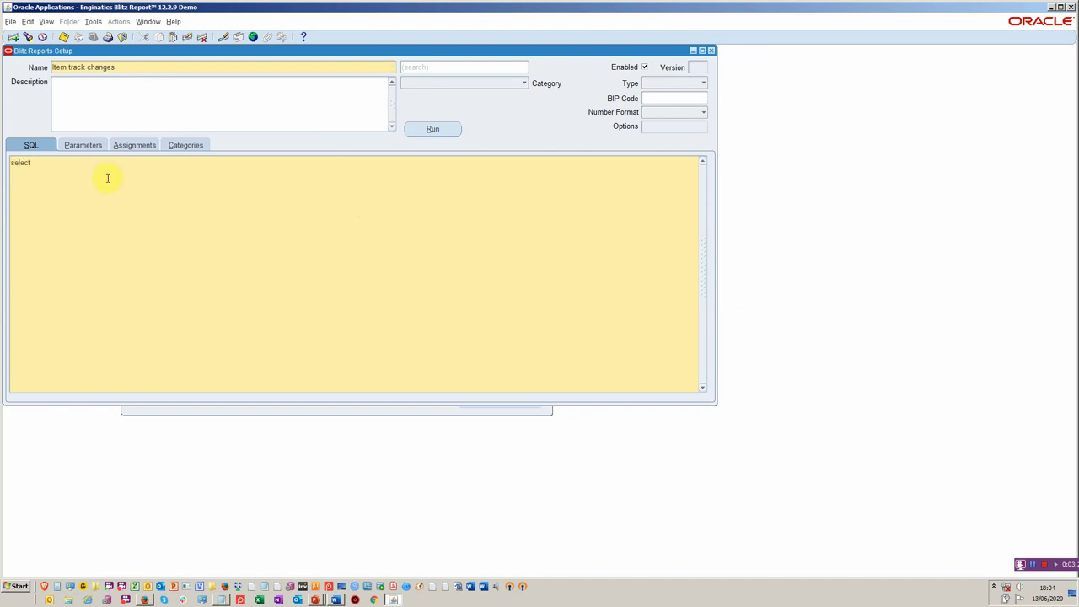
pyautogui.write('msib.*, mp.*')
pyautogui.press('Return')
pyautogui.write('from ms')
pyautogui.press('BackSpace')
pyautogui.press('BackSpace')
pyautogui.write('mtl_system_ietms')
pyautogui.press('BackSpace')
pyautogui.press('BackSpace')
pyautogui.press('BackSpace')
pyautogui.press('BackSpace')
pyautogui.write('tems_b msib, mtl_parameters mp ')
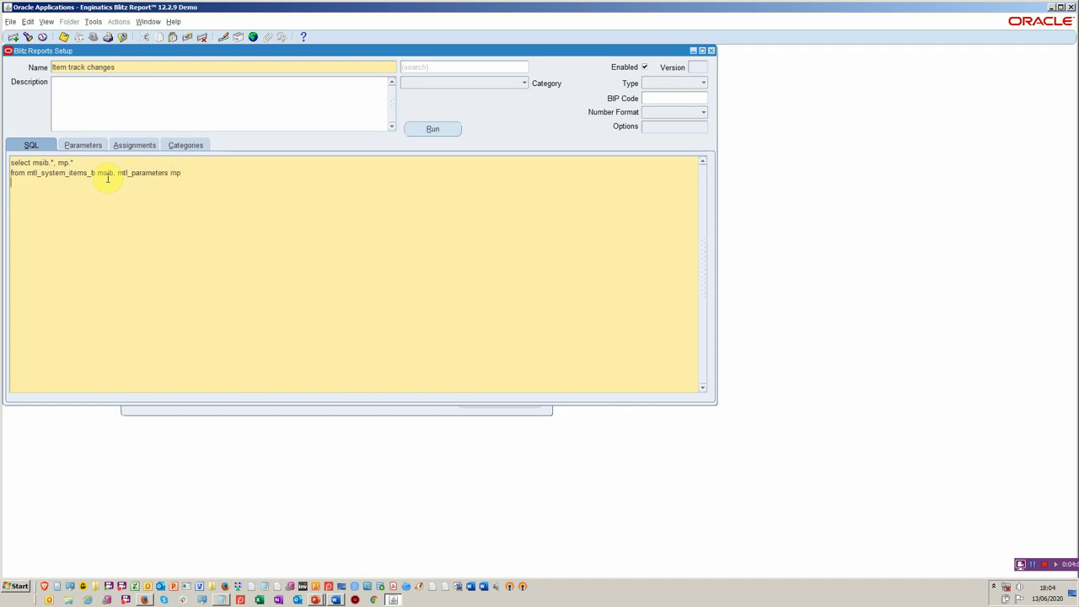
pyautogui.write('where 1=1 ')
pyautogui.write('and ')
pyautogui.write('mp.organ')
pyautogui.write('ization_')
pyautogui.write('id = ms')
pyautogui.write('ib.organi')
pyautogui.write('zation_id')
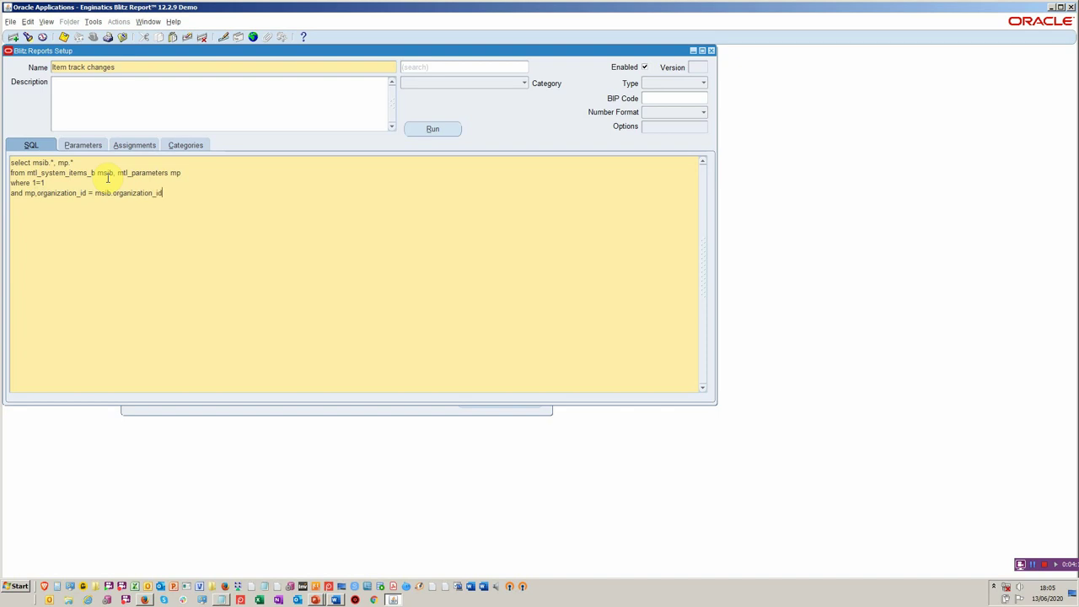
pyautogui.press('Up')
pyautogui.hotkey('ctrl', 'Home')
pyautogui.press('Right')
pyautogui.press('Right')
pyautogui.press('Right')
pyautogui.press('Right')
pyautogui.press('Right')
pyautogui.press('Right')
pyautogui.hotkey('ctrl', 'End')
# - Add Organization Code and Number parameter Change Days (msib.last_update_date>sysdate-:days), default 100
pyautogui.click(87, 145)
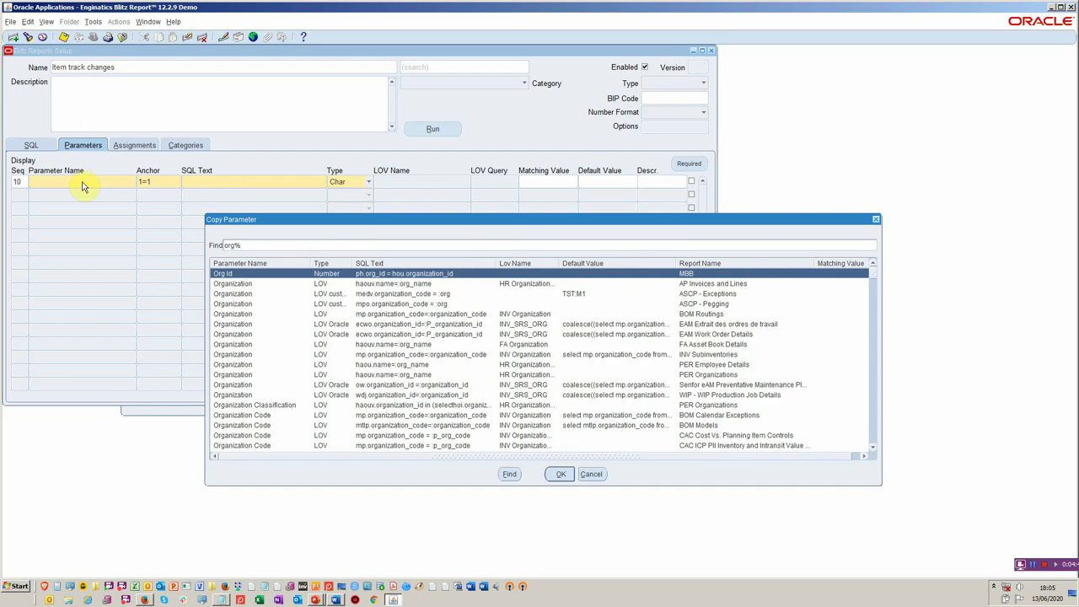
pyautogui.doubleClick(414, 416)
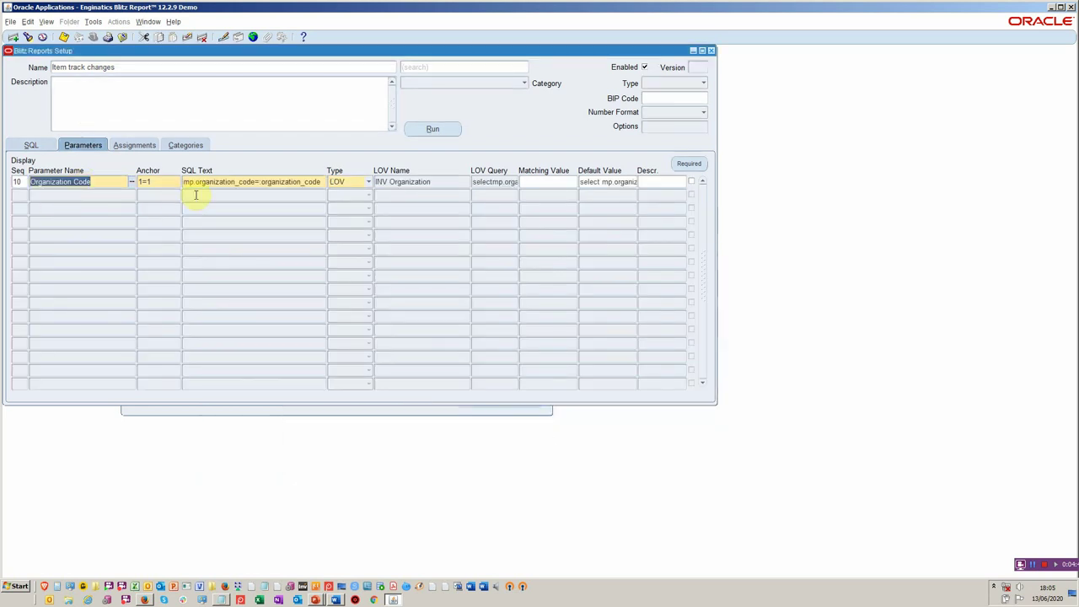
pyautogui.click(88, 195)
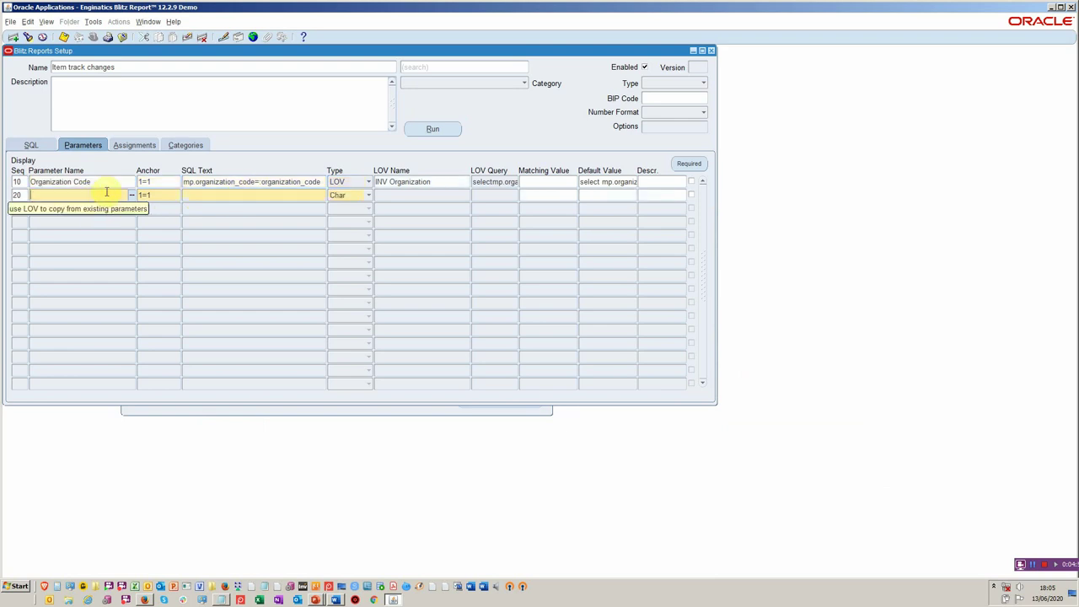
pyautogui.write('Change Days')
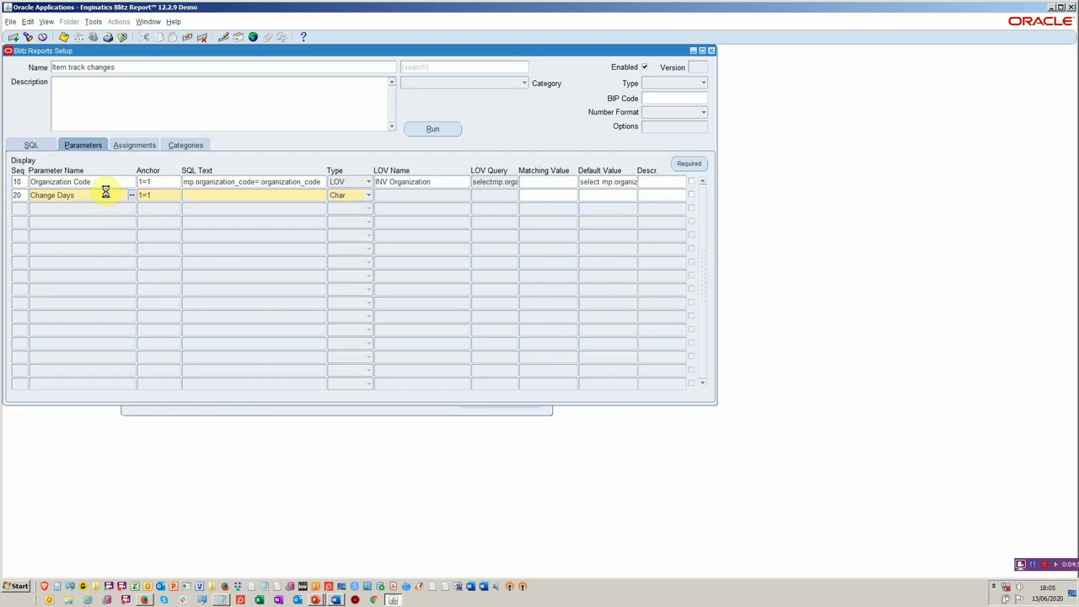
pyautogui.click(240, 193)
pyautogui.write('msi')
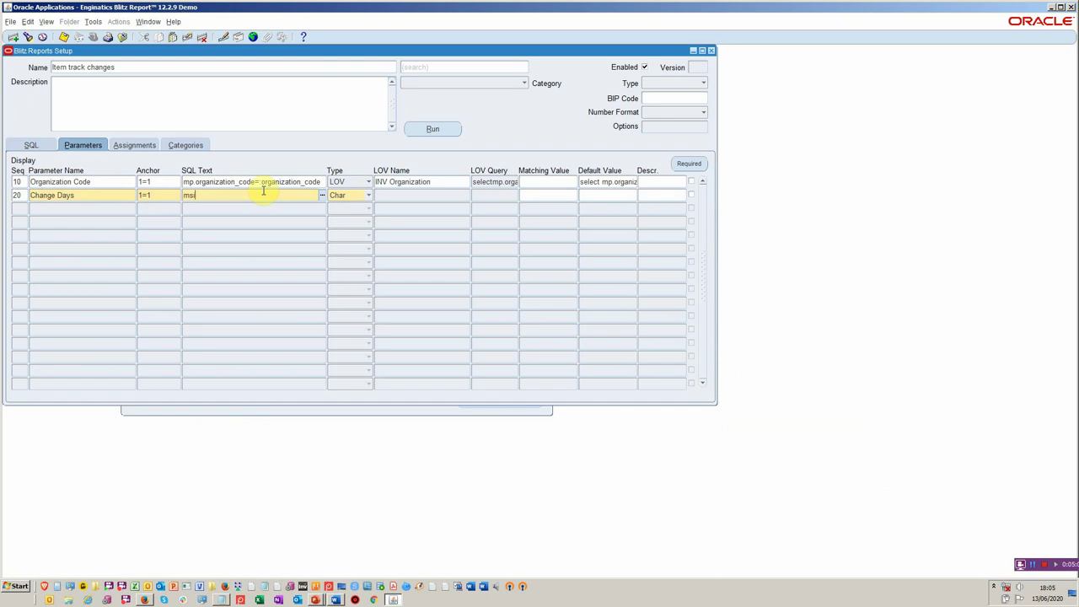
pyautogui.write('b.last_update_date>sysdate-:days')
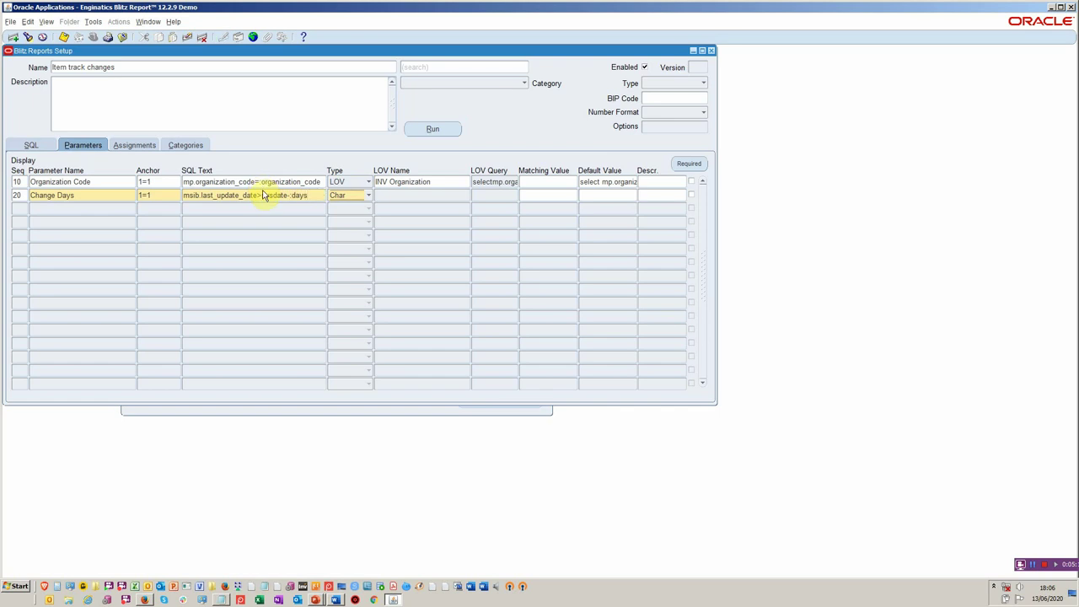
pyautogui.write('n')
pyautogui.press('Tab')
pyautogui.click(618, 201)
pyautogui.write('100')
pyautogui.doubleClick(619, 203)
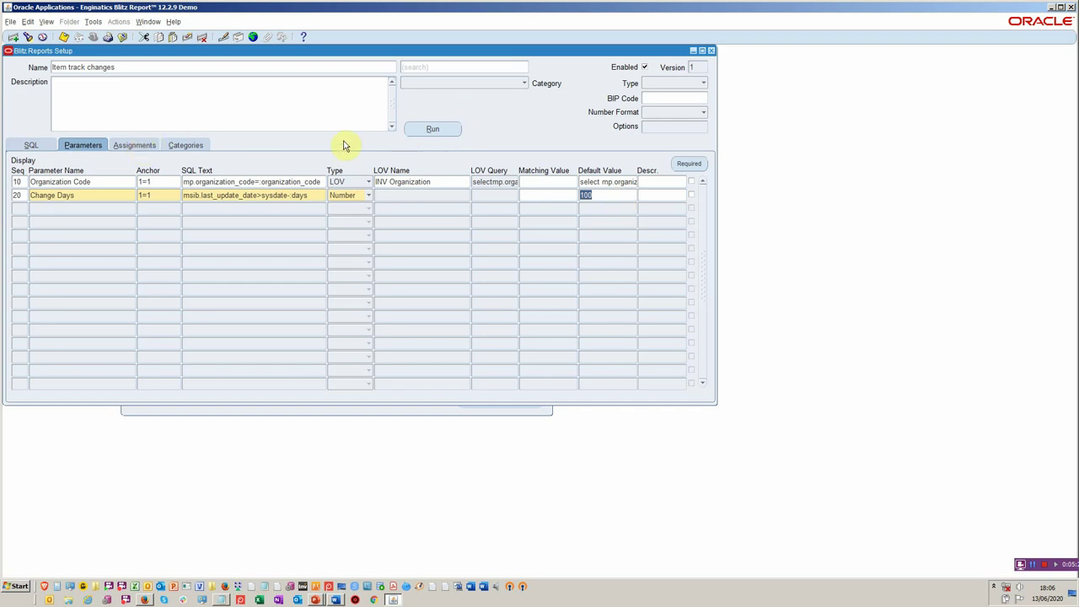
# - Add the version history comment 'init' to the report
pyautogui.click(700, 66)
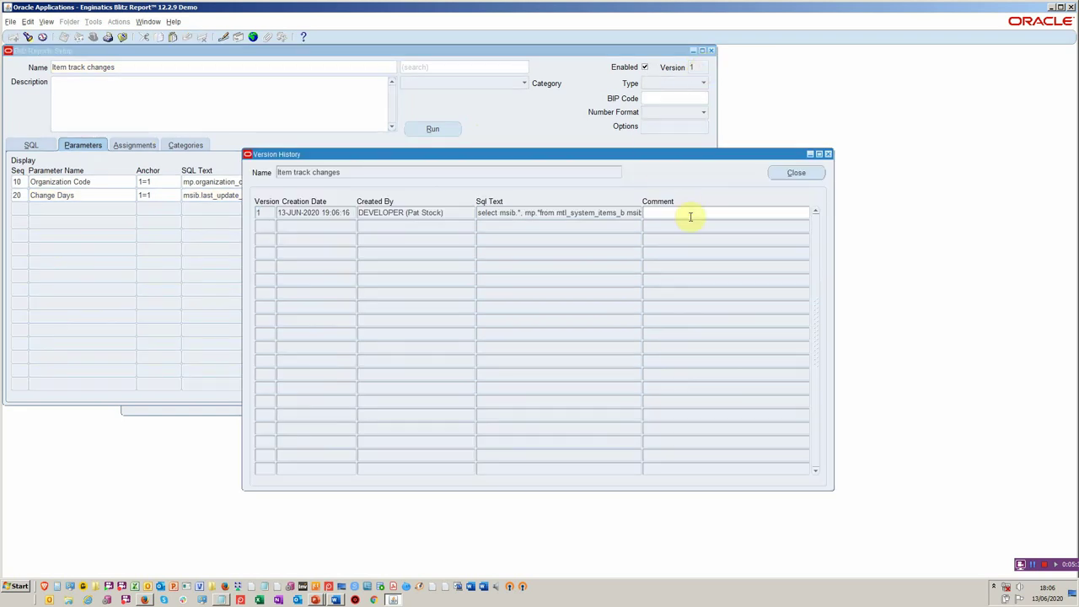
pyautogui.write('initial version')
pyautogui.click(805, 172)
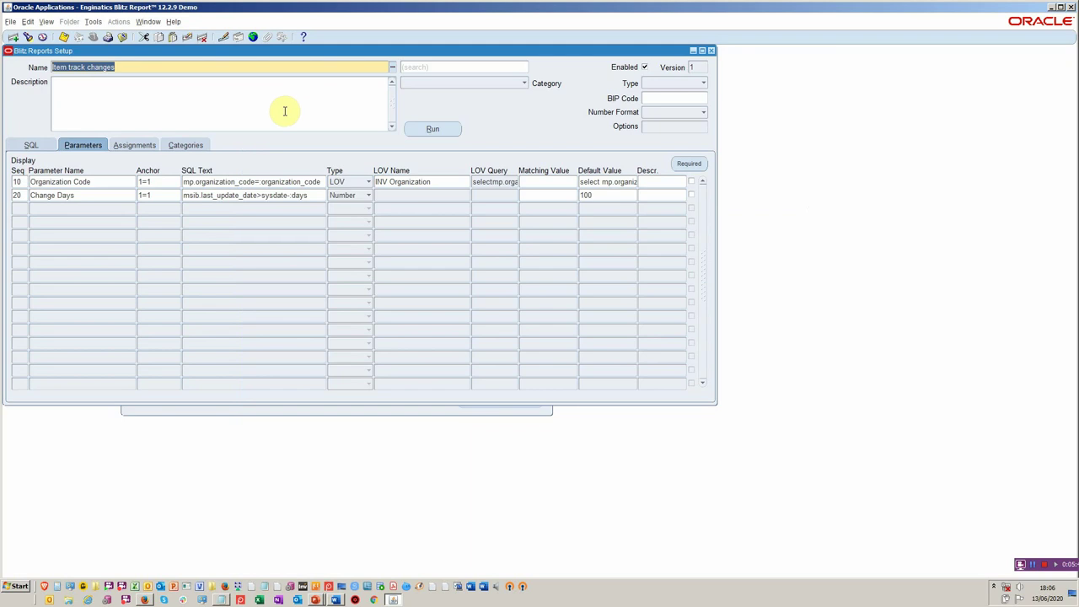
# - Look at the Import window's Discoverer Worksheet source, then close without importing
pyautogui.click(92, 21)
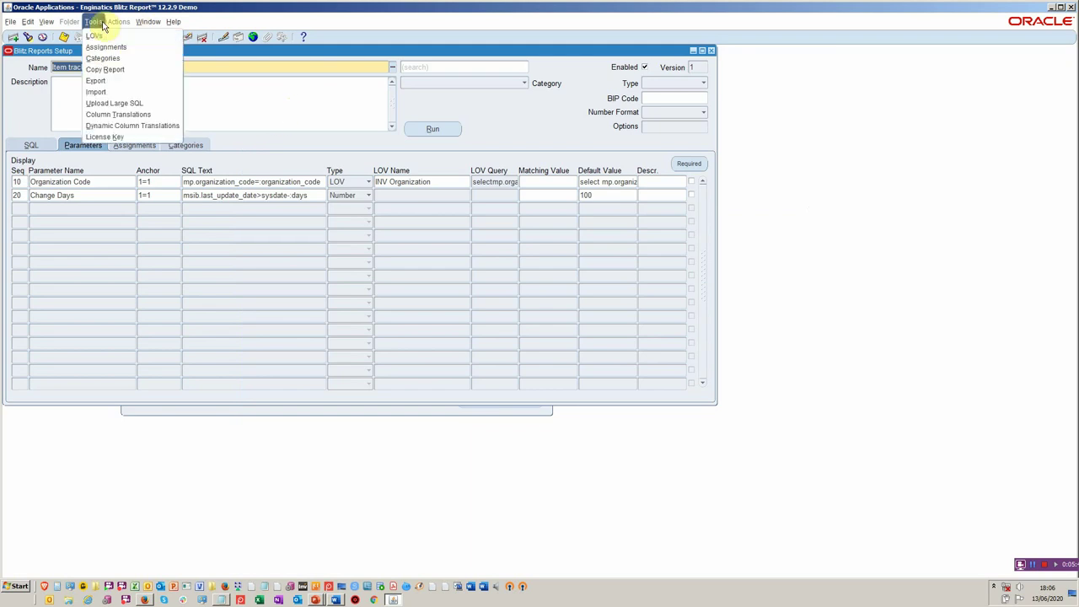
pyautogui.click(117, 91)
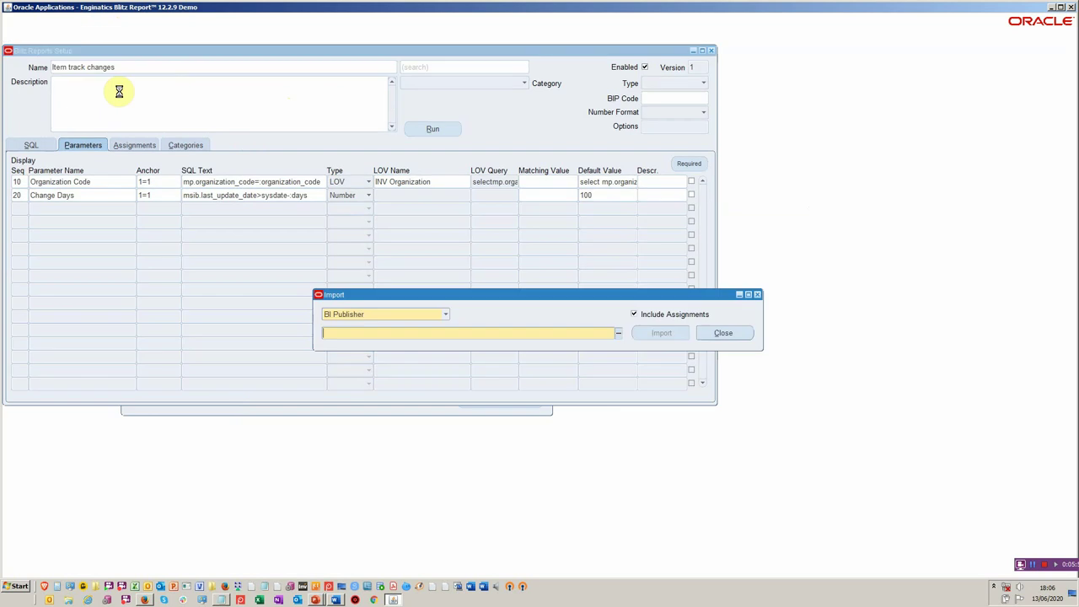
pyautogui.click(438, 314)
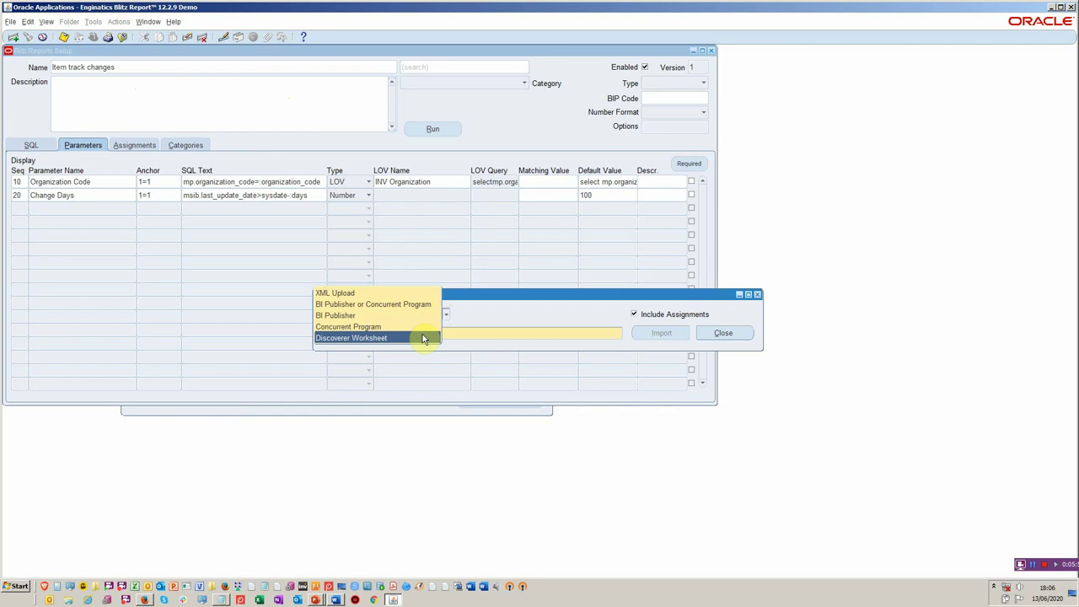
pyautogui.click(424, 338)
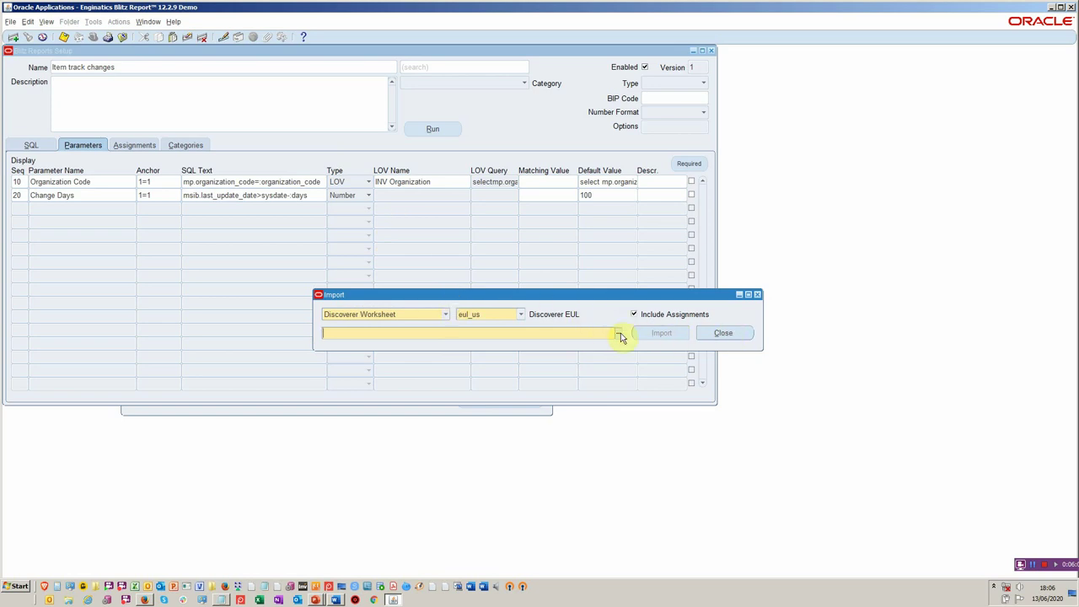
pyautogui.click(719, 333)
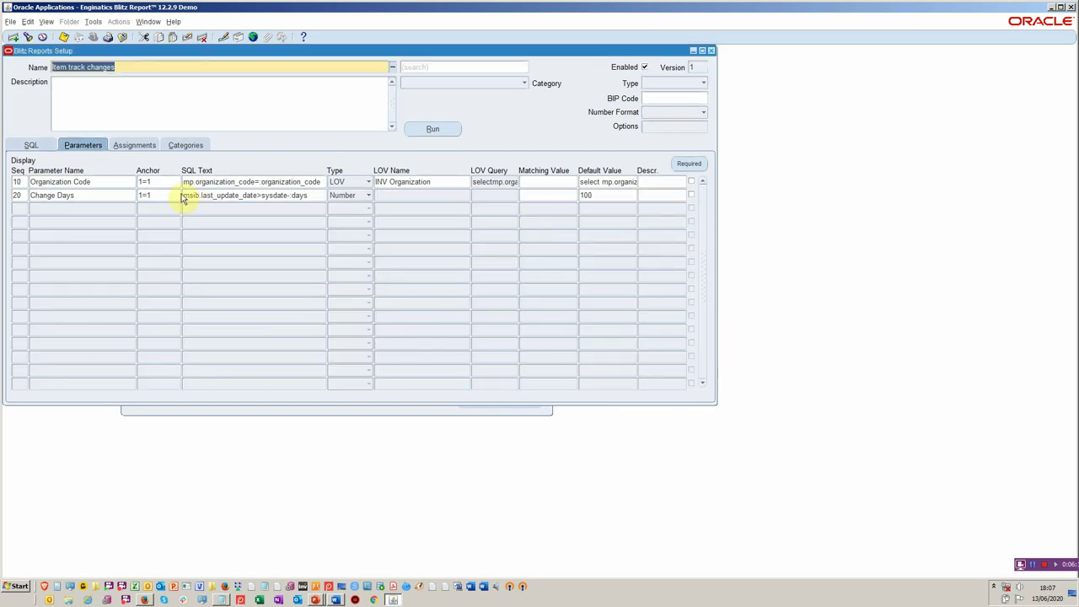
# - Assign the report at User level to a specific user
pyautogui.click(133, 145)
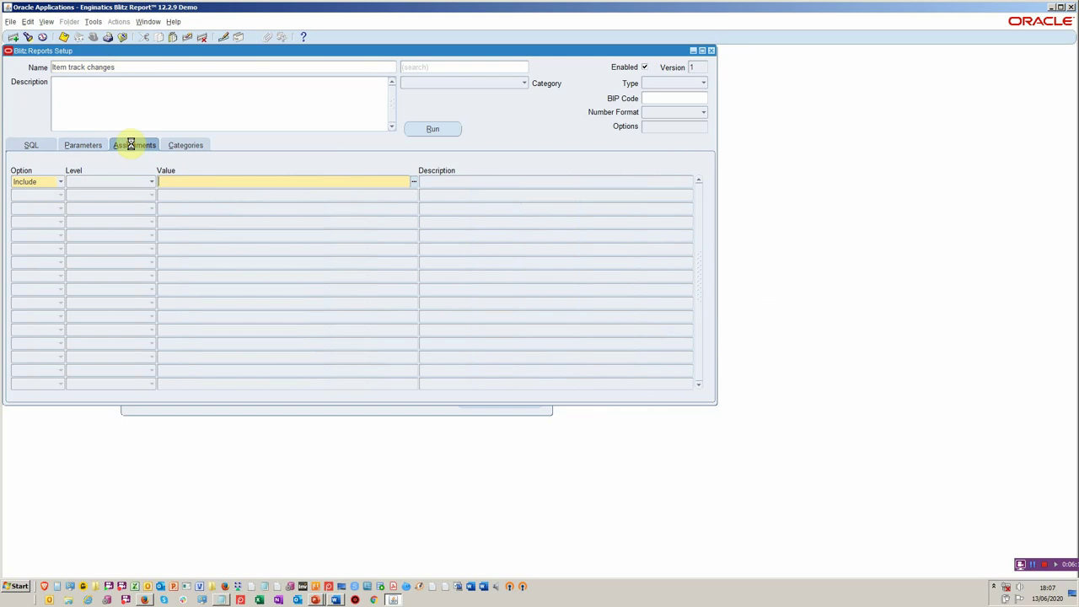
pyautogui.click(149, 182)
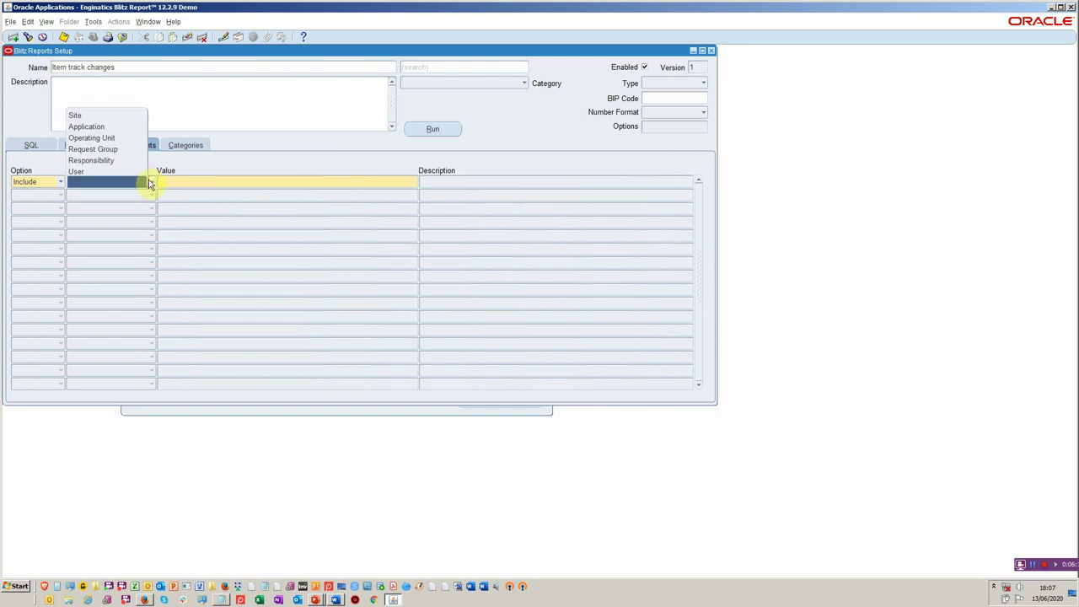
pyautogui.click(189, 178)
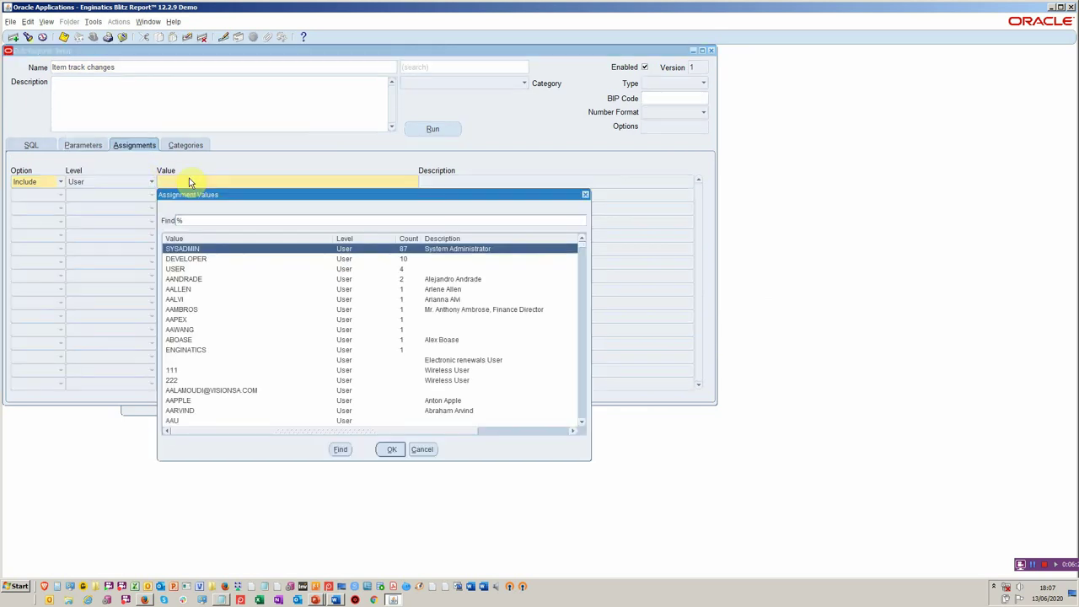
pyautogui.doubleClick(193, 259)
pyautogui.doubleClick(250, 180)
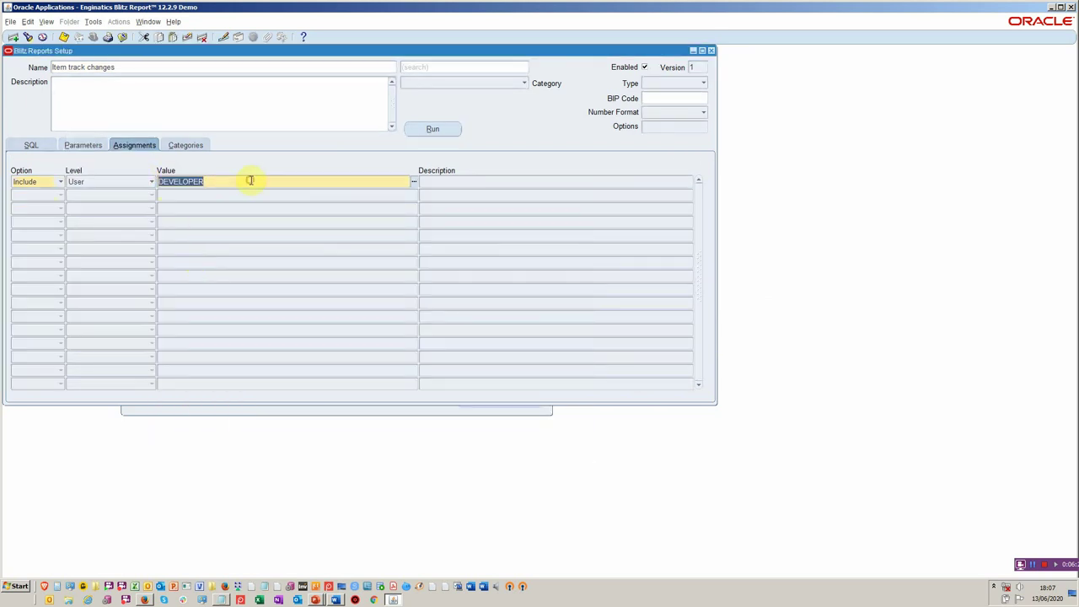
# - Put the report in the Toolkit - Operations category
pyautogui.click(188, 139)
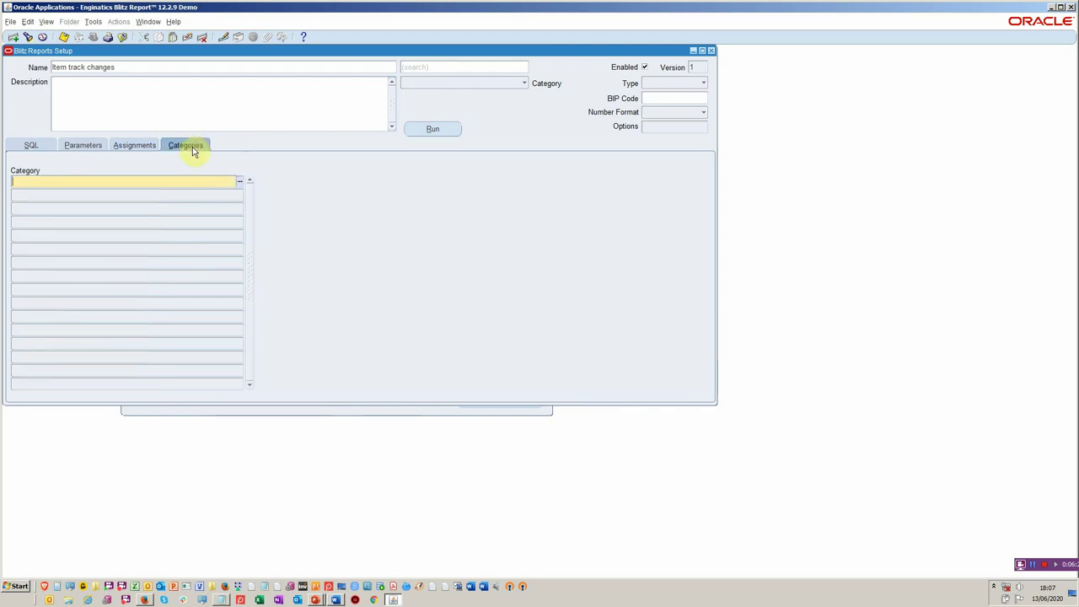
pyautogui.hotkey('ctrl', 'l')
pyautogui.press('Down')
pyautogui.press('Down')
pyautogui.press('Down')
pyautogui.press('Up')
pyautogui.press('Up')
pyautogui.press('Return')
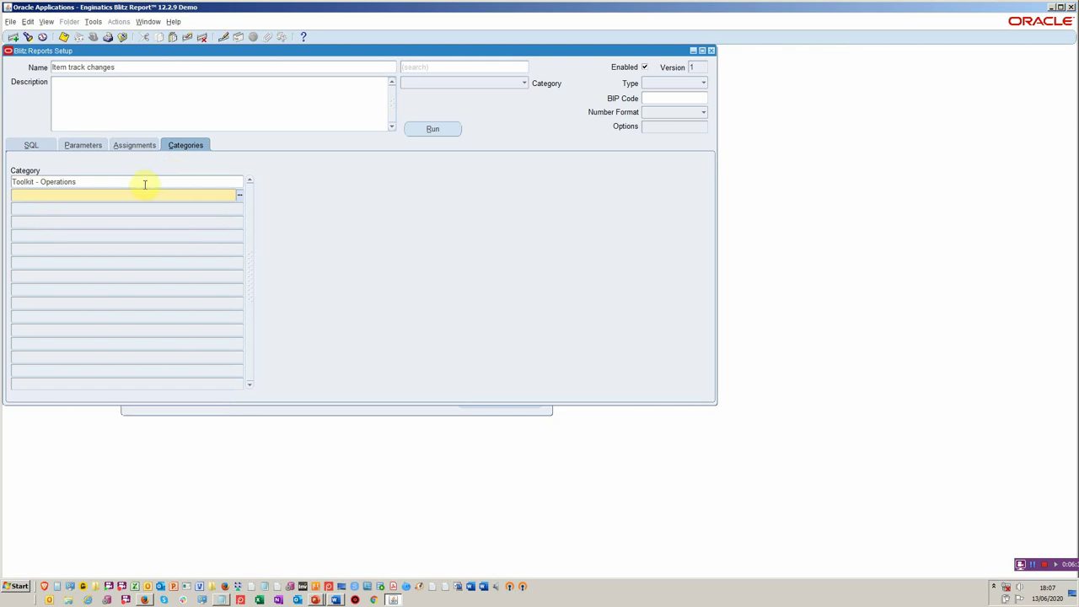
pyautogui.click(144, 184)
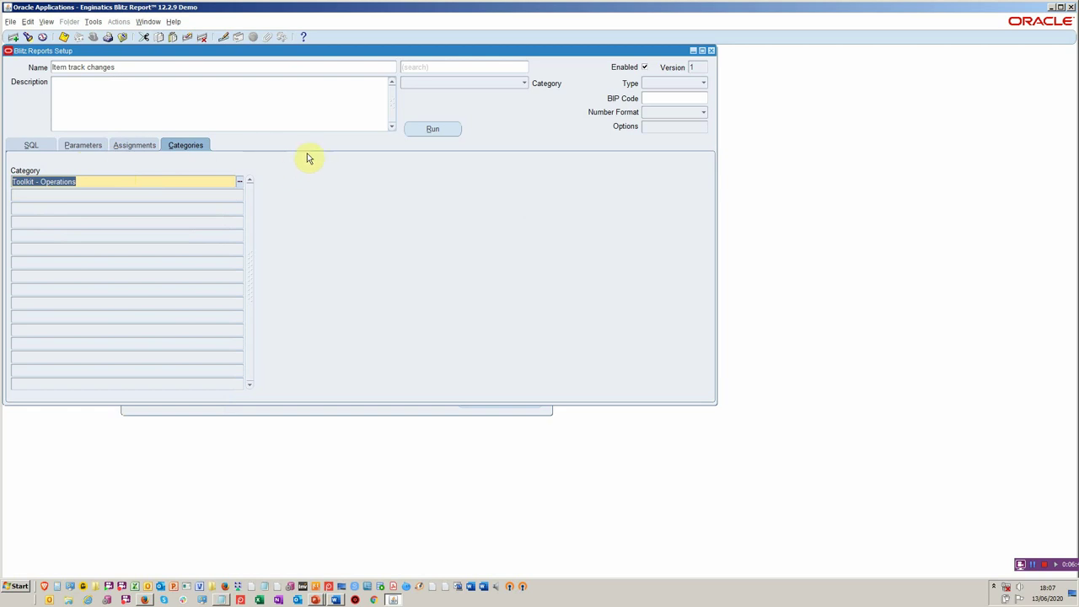
# - Run Item track changes for organization M1 with 100 change days
pyautogui.click(432, 128)
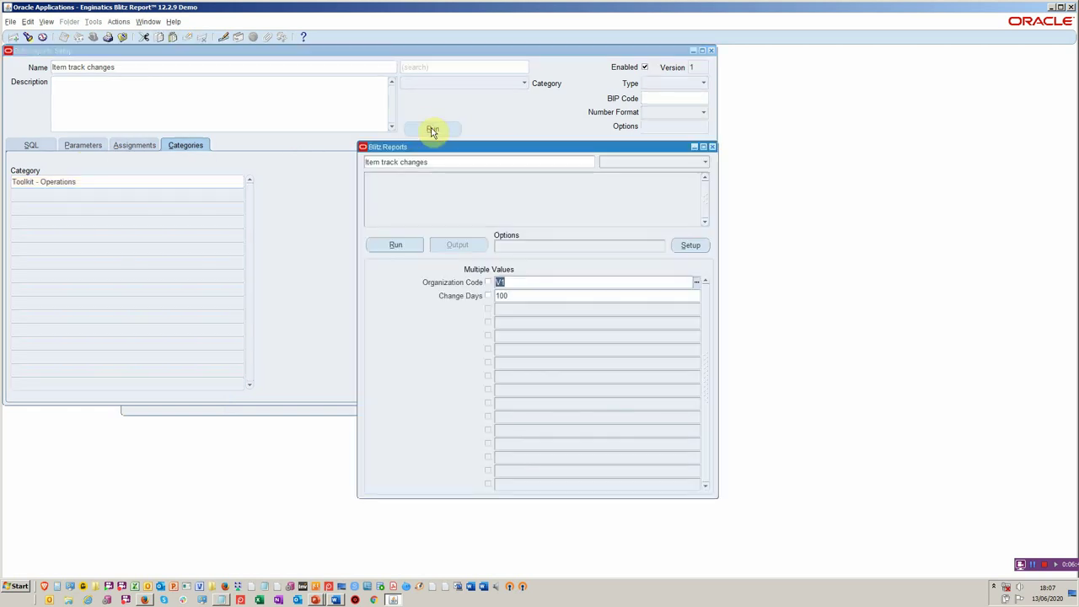
pyautogui.write('m1')
pyautogui.press('Tab')
pyautogui.click(415, 246)
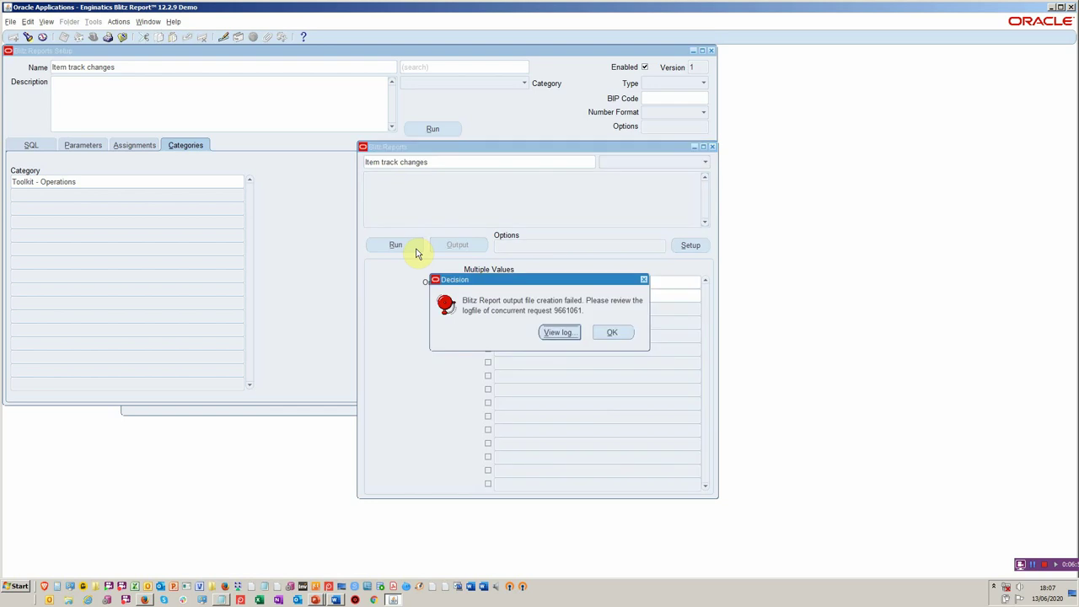
# - Read the failed request's log showing the ORA-00920 invalid relational operator error
pyautogui.click(555, 332)
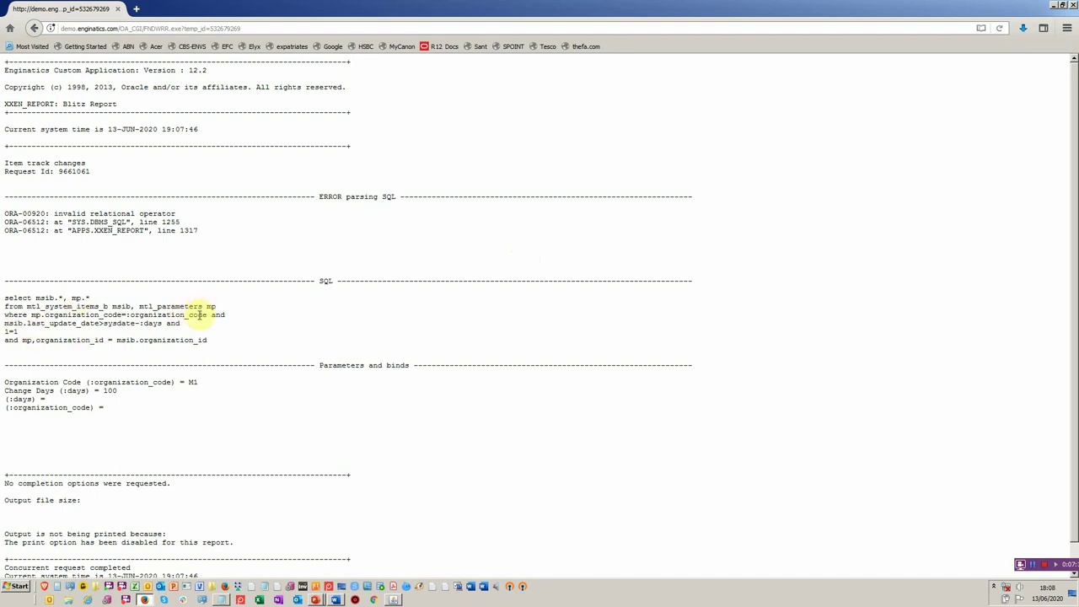
pyautogui.scroll(-1, 195, 352)
pyautogui.scroll(1, 194, 353)
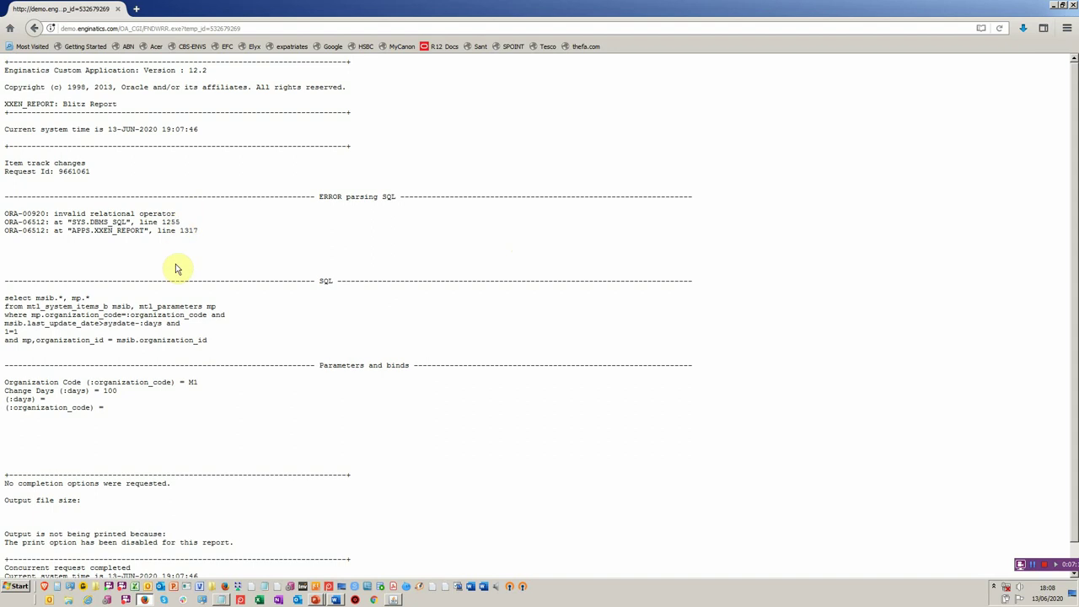
pyautogui.hotkey('alt', 'Tab')
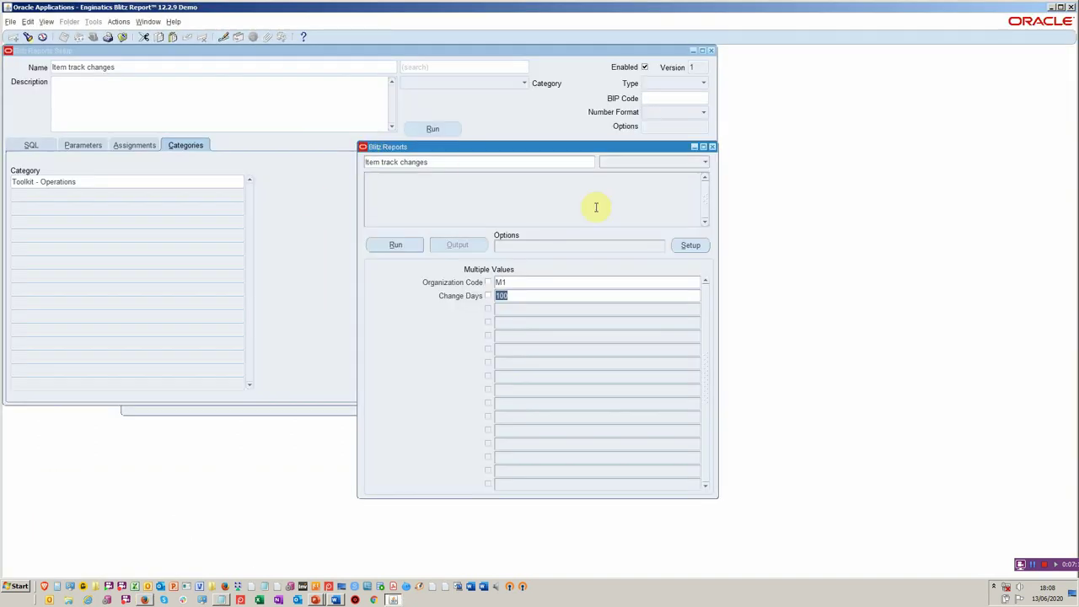
# - Fix the SQL typo to mp.organization_id and save as version 2
pyautogui.click(687, 247)
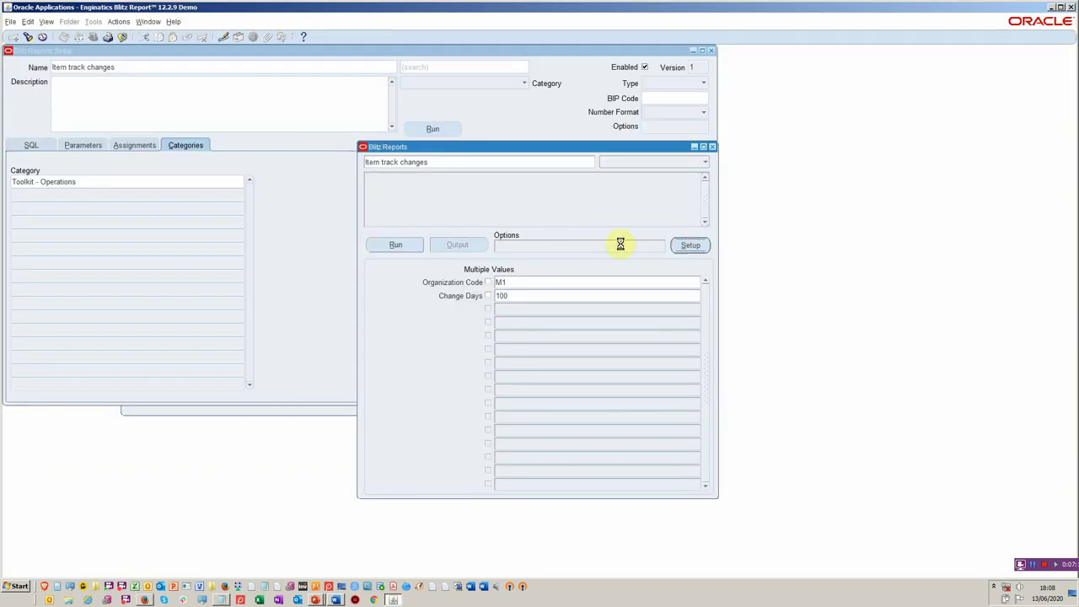
pyautogui.click(30, 144)
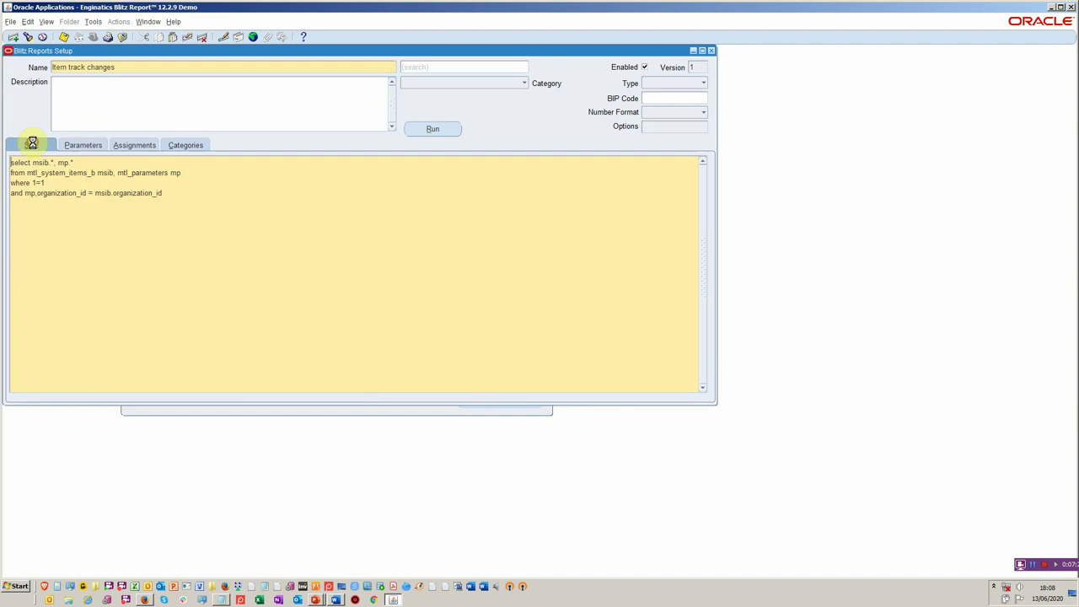
pyautogui.click(27, 197)
pyautogui.press('BackSpace')
pyautogui.write('.')
pyautogui.hotkey('ctrl', 'a')
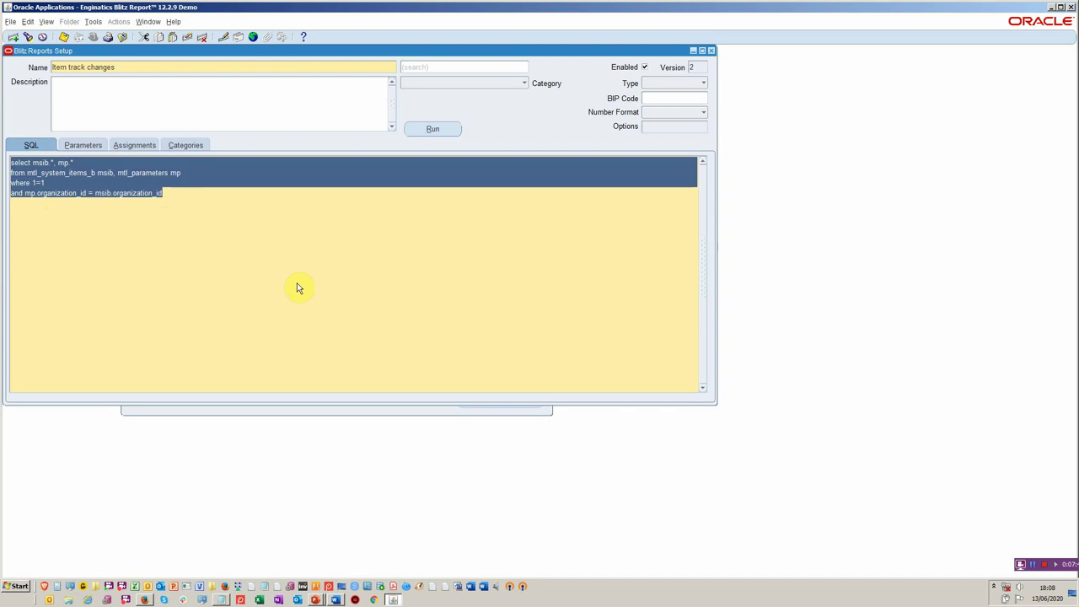
# - Rerun the report for organization M1 so its output opens in Excel
pyautogui.click(428, 130)
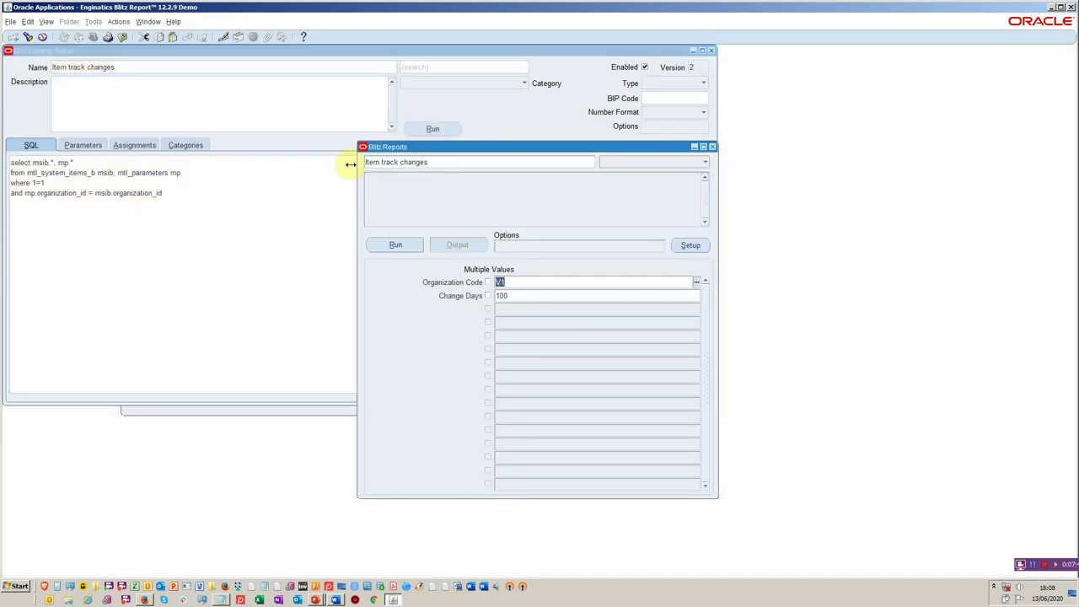
pyautogui.write('M1')
pyautogui.press('Tab')
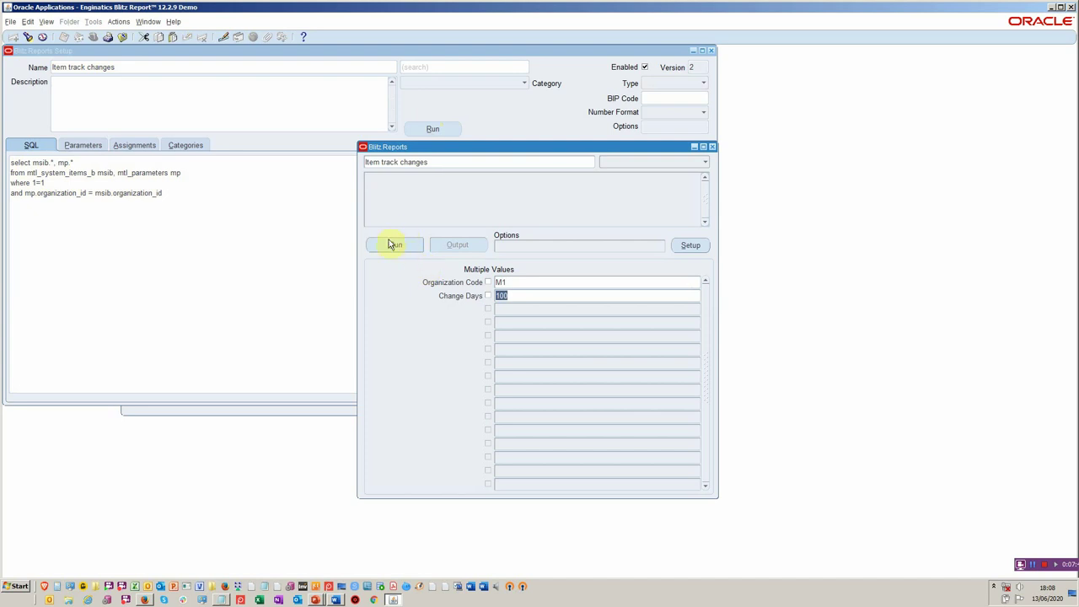
pyautogui.click(391, 244)
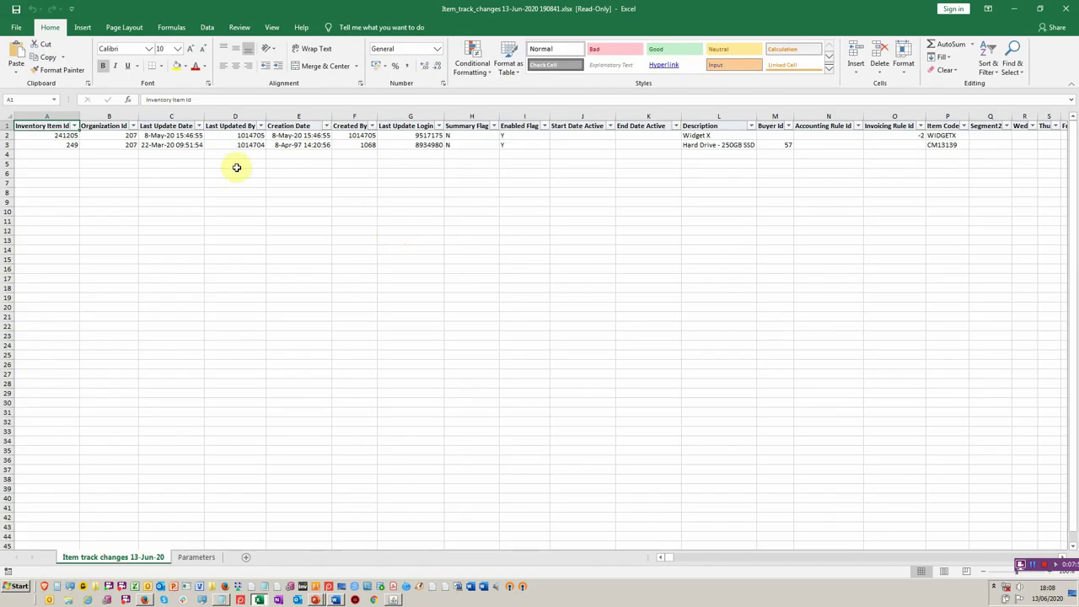
# - Check the Organization Id and neighbouring header cells in the Excel output, then return to Oracle
pyautogui.click(116, 125)
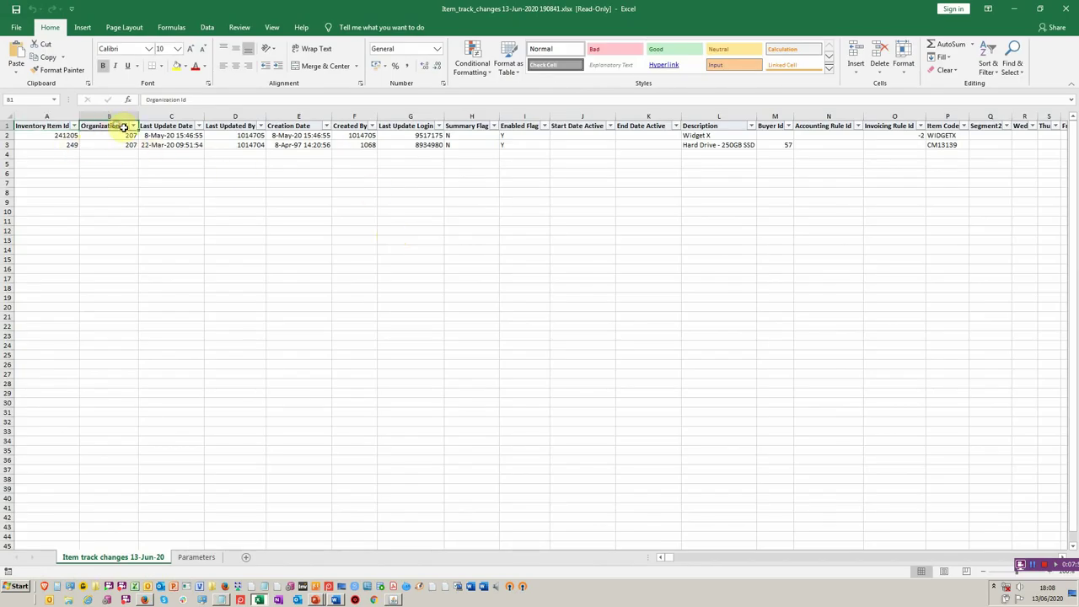
pyautogui.press('Right')
pyautogui.press('Right')
pyautogui.press('Right')
pyautogui.press('Right')
pyautogui.press('Right')
pyautogui.press('Right')
pyautogui.press('Right')
pyautogui.press('Right')
pyautogui.press('Right')
pyautogui.press('Right')
pyautogui.press('Right')
pyautogui.press('Right')
pyautogui.press('Right')
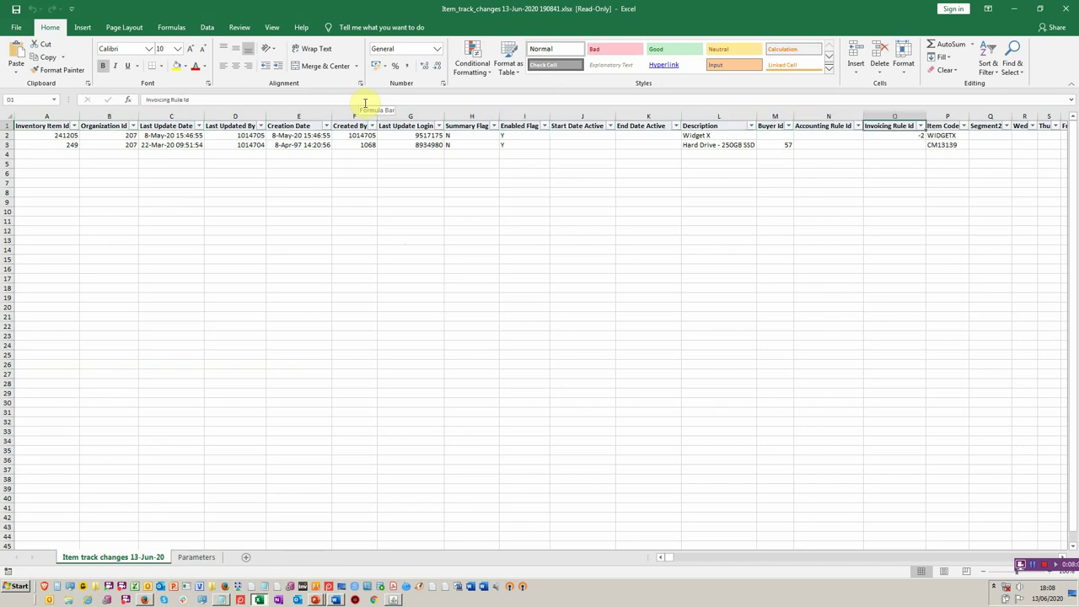
pyautogui.hotkey('alt', 'Tab')
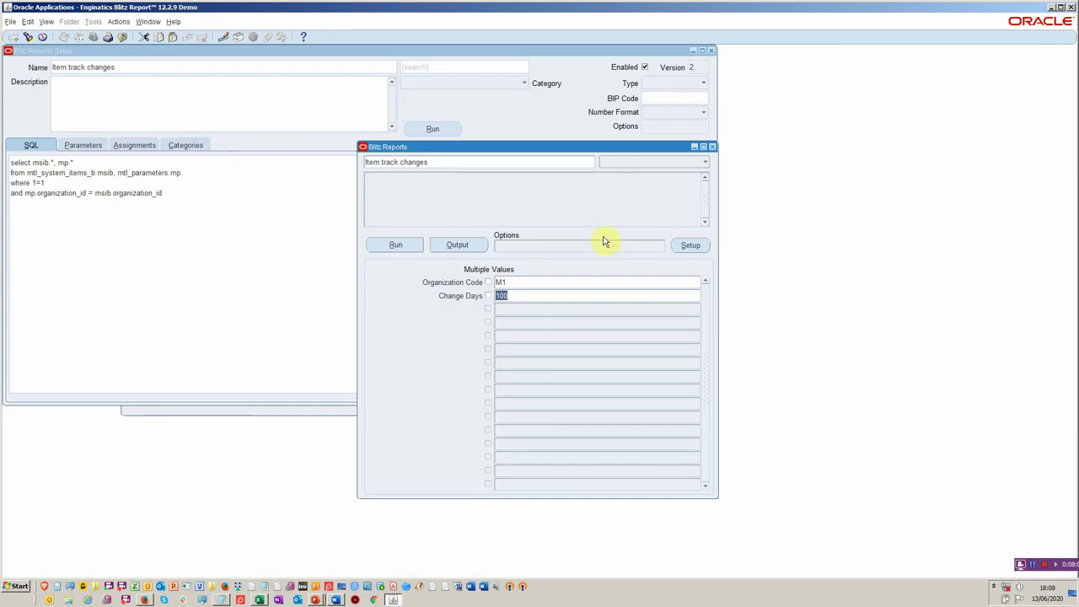
# - Create a column template with all columns hidden, then show Item Code and Description
pyautogui.click(601, 245)
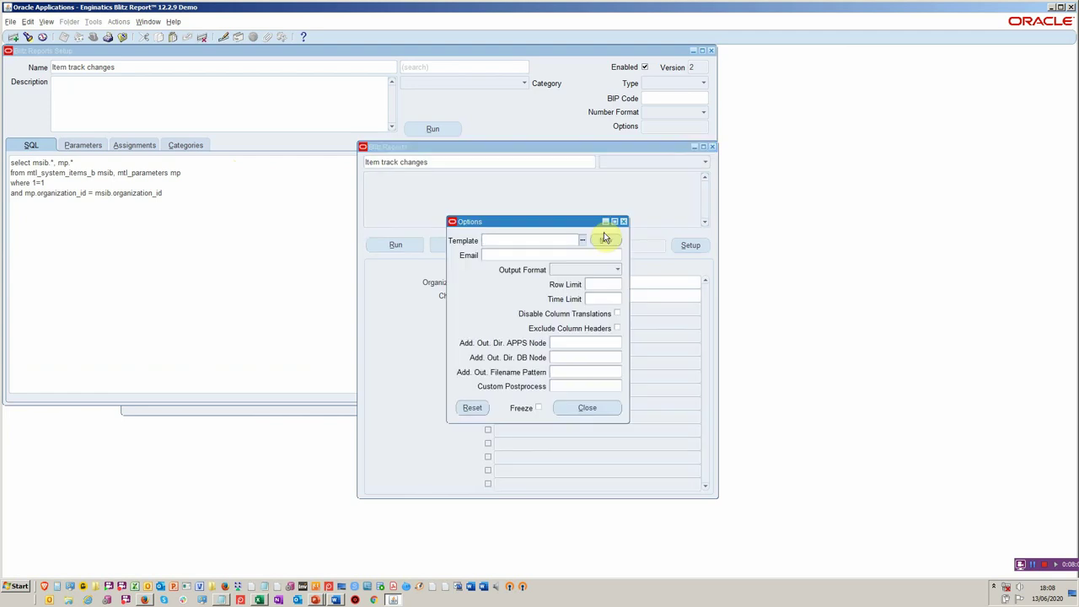
pyautogui.click(594, 241)
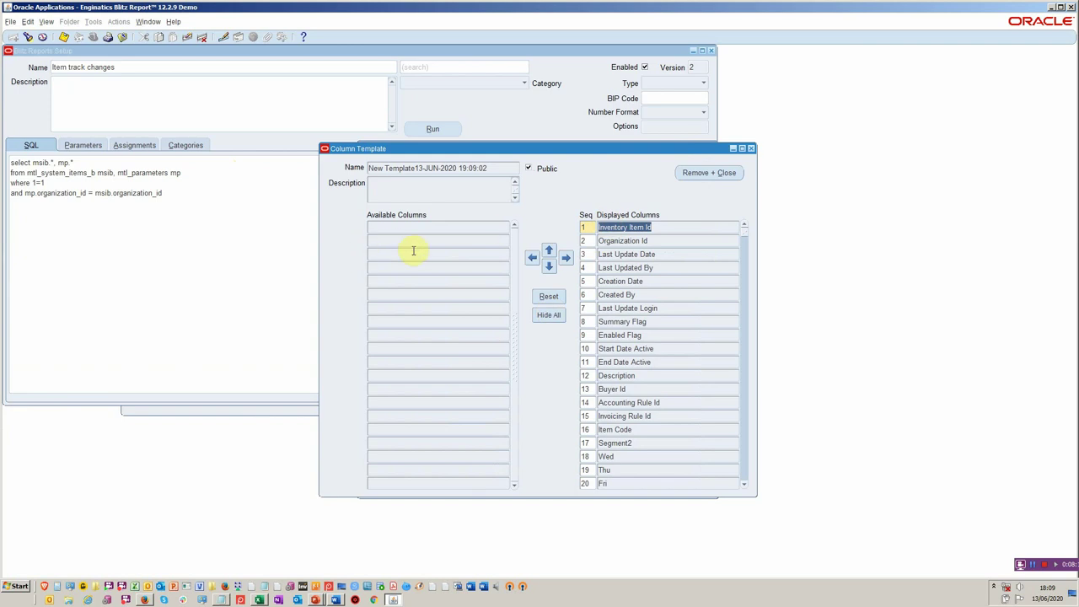
pyautogui.click(548, 316)
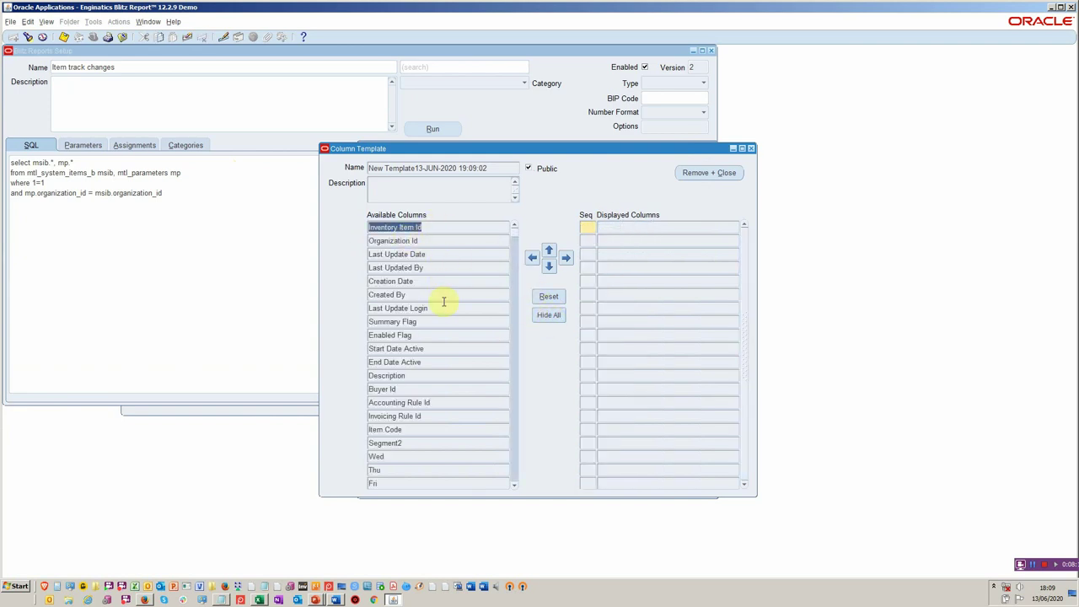
pyautogui.click(446, 427)
pyautogui.click(566, 257)
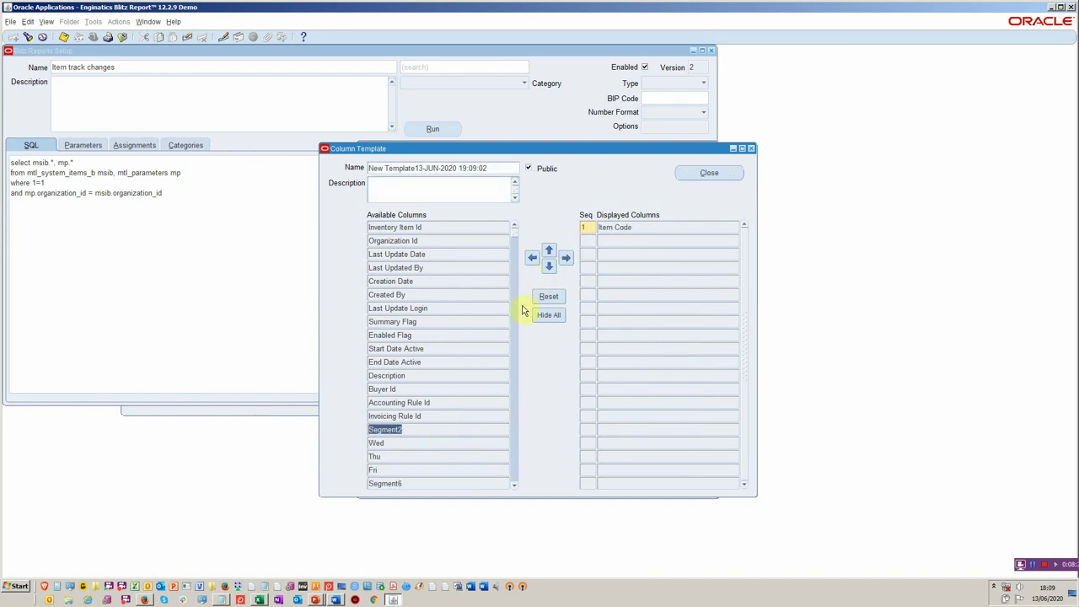
pyautogui.scroll(-1, 475, 364)
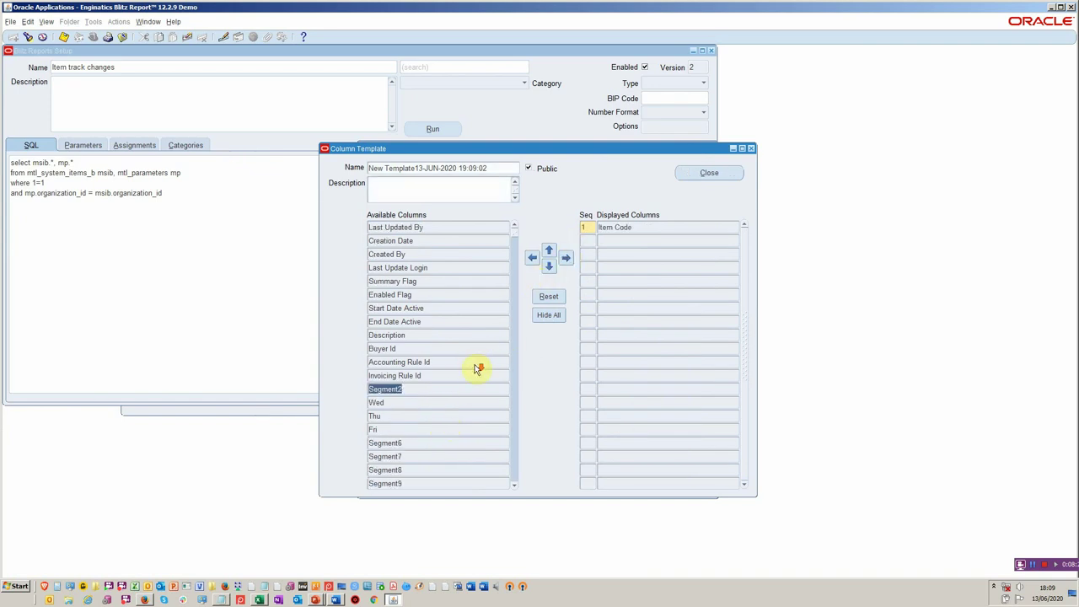
pyautogui.click(441, 336)
pyautogui.click(566, 254)
# - Show the Purchasing, Customer Order, Internal Order Enabled and So Transactions flag columns
pyautogui.scroll(-3, 408, 315)
pyautogui.scroll(-2, 408, 315)
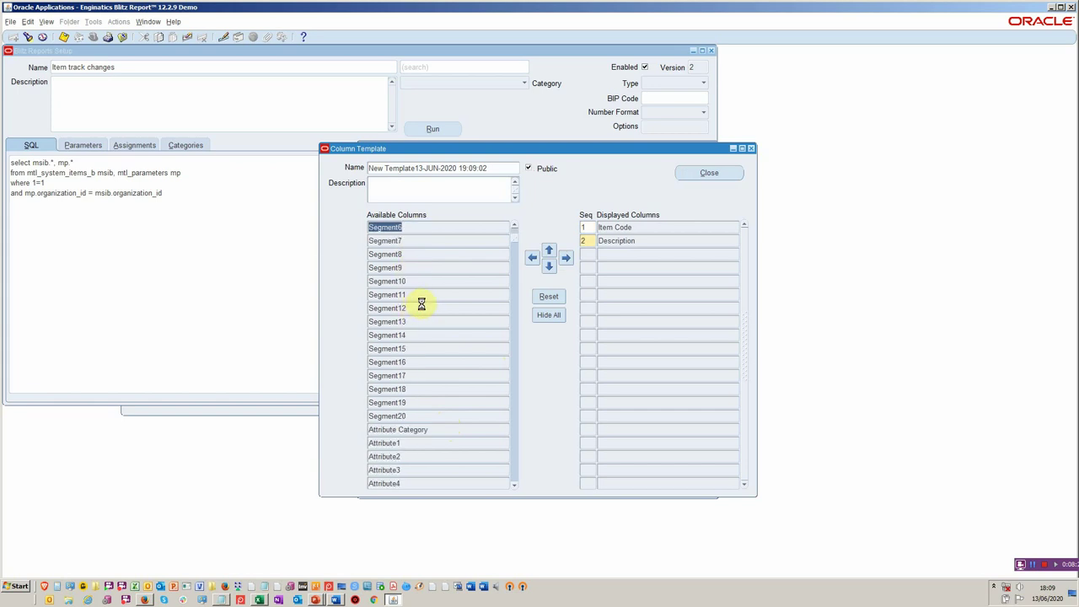
pyautogui.scroll(-10, 436, 307)
pyautogui.scroll(2, 437, 309)
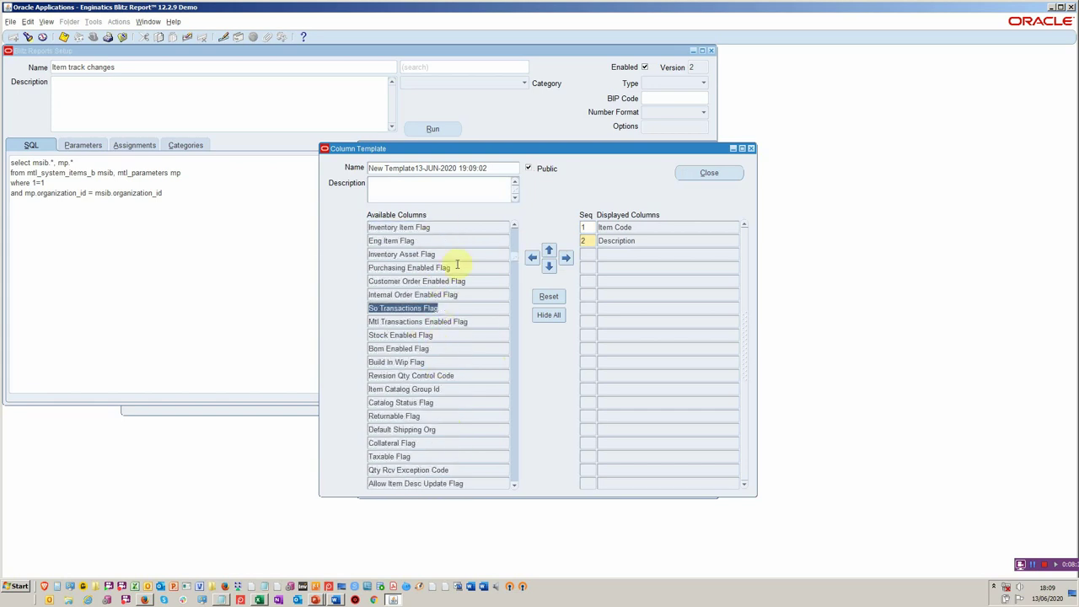
pyautogui.click(457, 267)
pyautogui.click(474, 283)
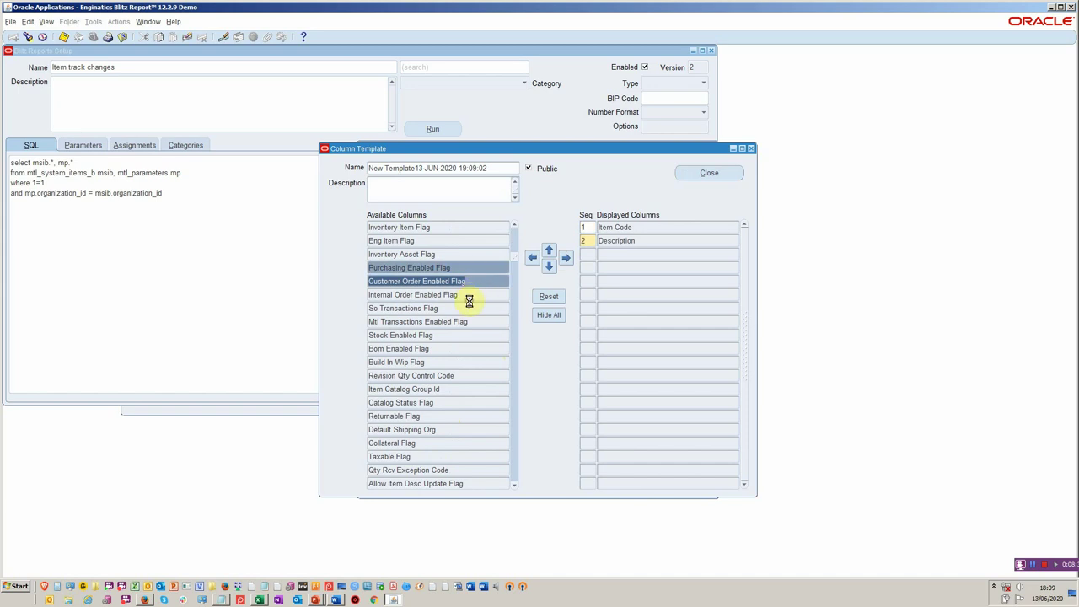
pyautogui.keyDown('ctrl'); pyautogui.click(473, 294); pyautogui.keyUp('ctrl')
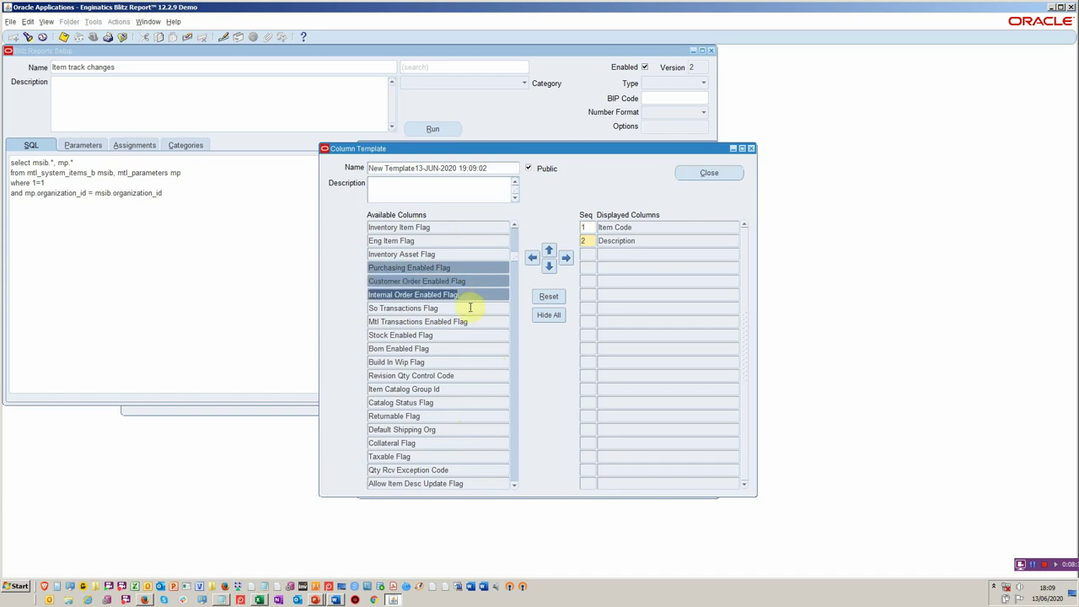
pyautogui.keyDown('ctrl'); pyautogui.click(473, 308); pyautogui.keyUp('ctrl')
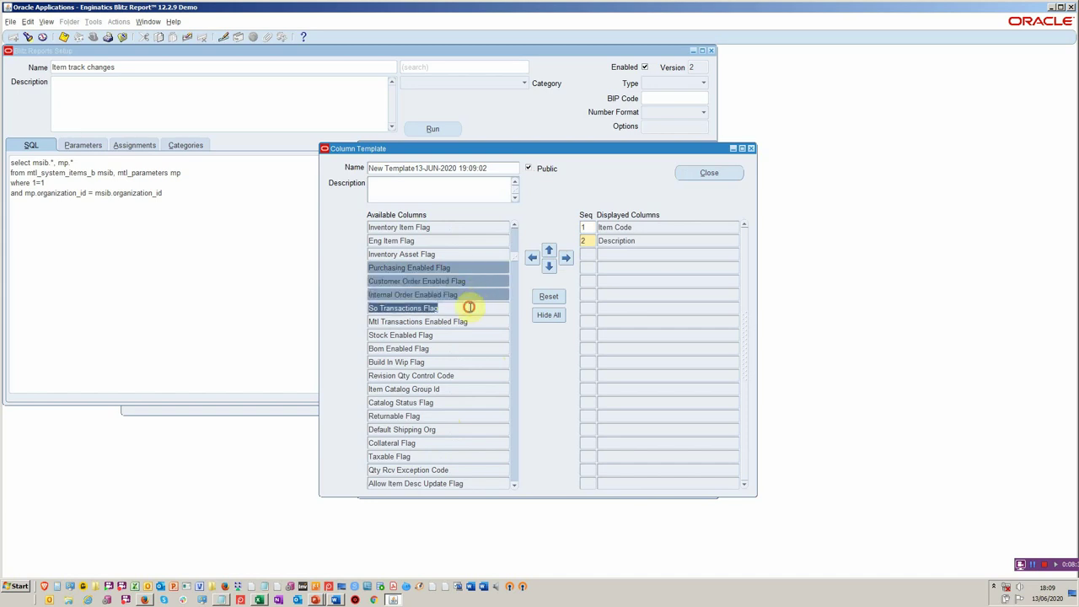
pyautogui.click(564, 257)
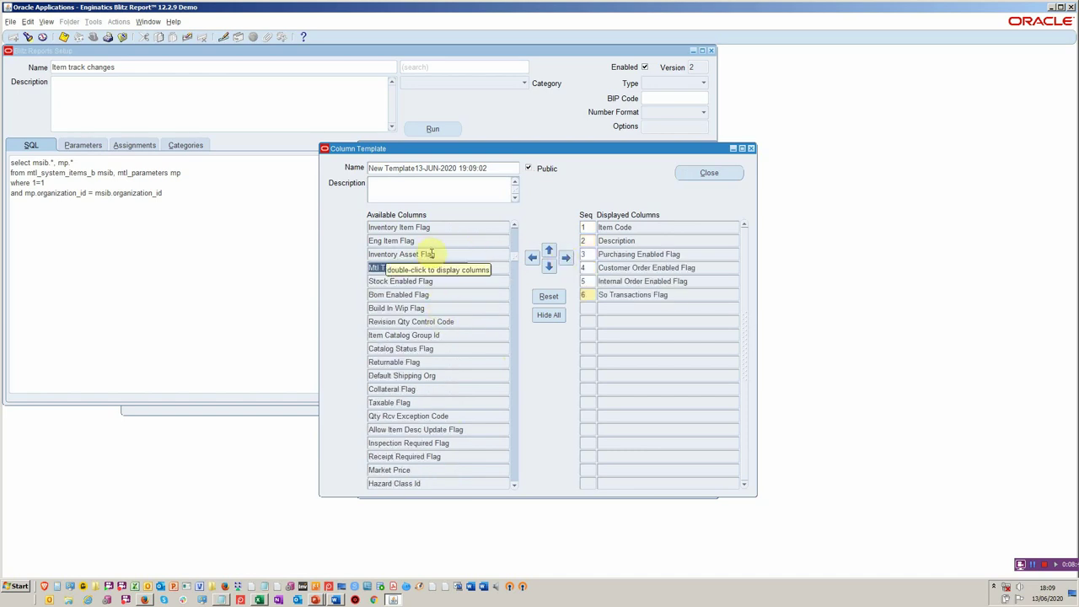
# - Add Last Update Date and Organization Code to the displayed columns
pyautogui.press('F11')
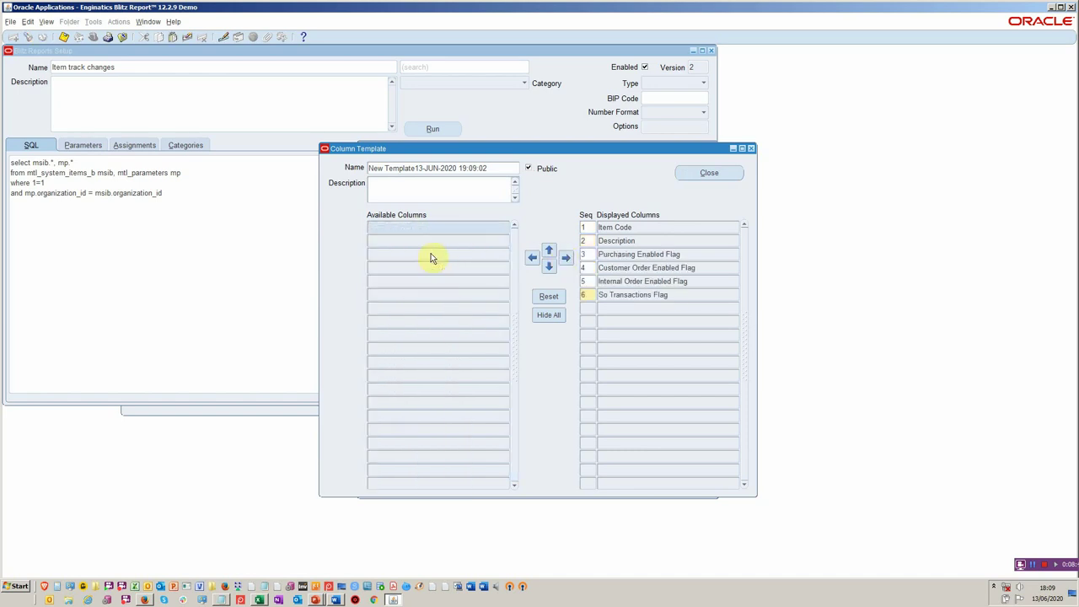
pyautogui.write('Last%')
pyautogui.hotkey('ctrl', 'F11')
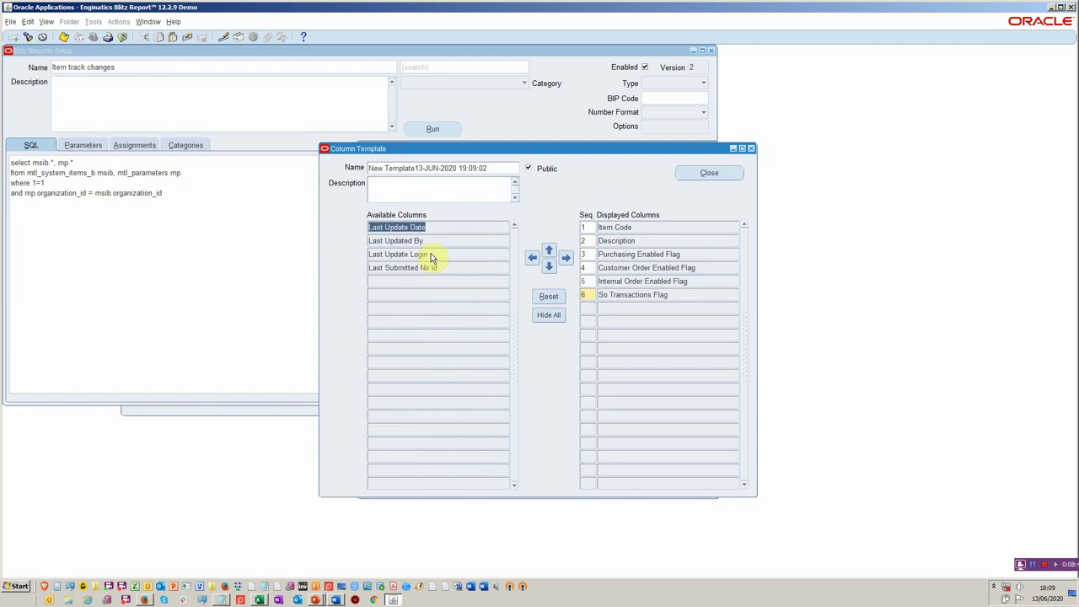
pyautogui.click(566, 258)
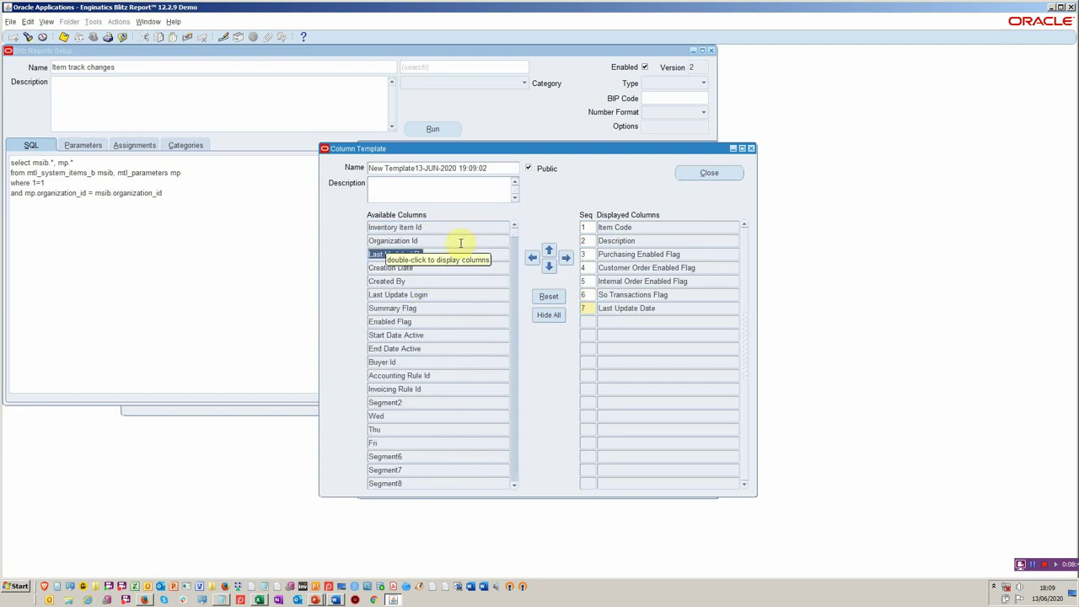
pyautogui.press('F11')
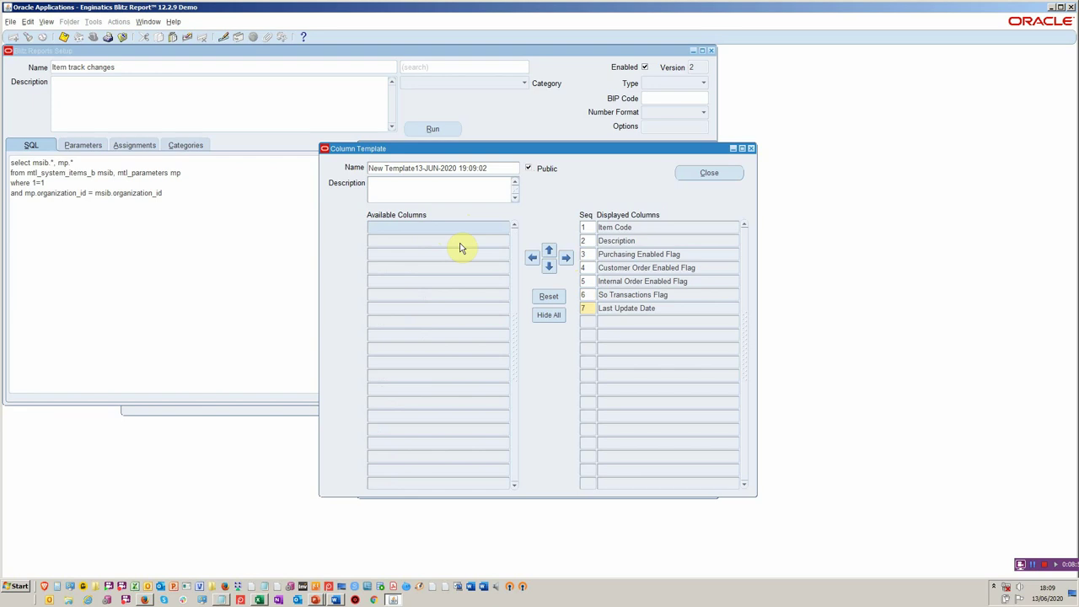
pyautogui.hotkey('ctrl', 'F11')
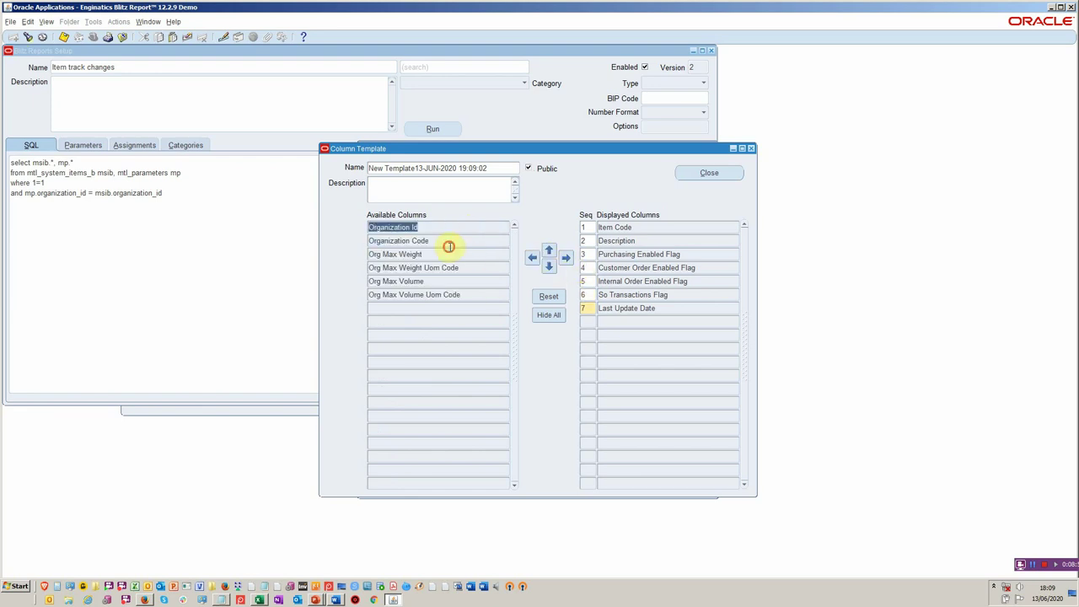
pyautogui.click(452, 238)
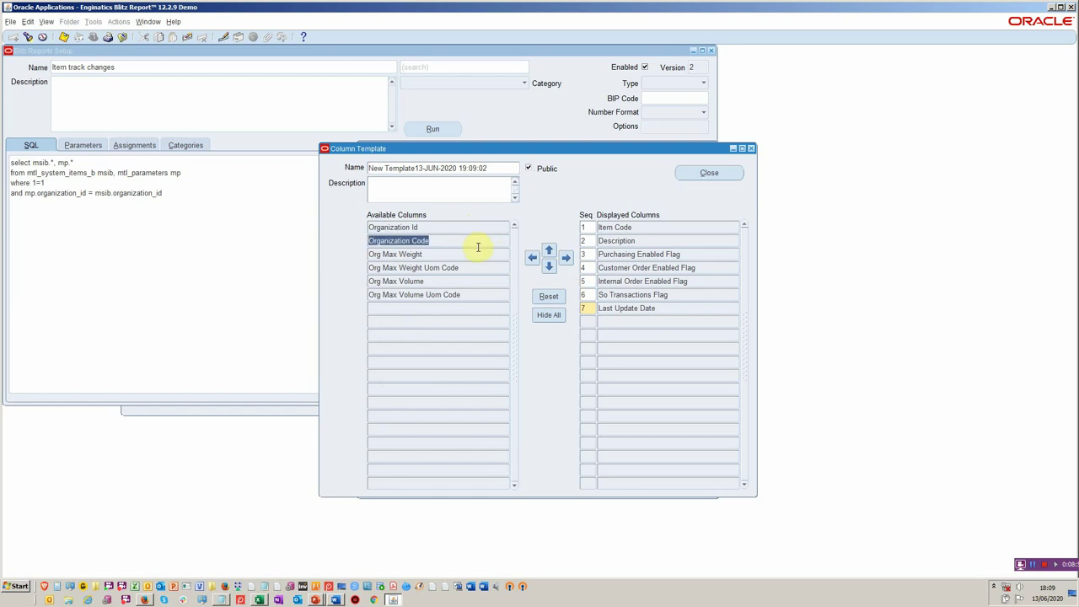
pyautogui.click(565, 259)
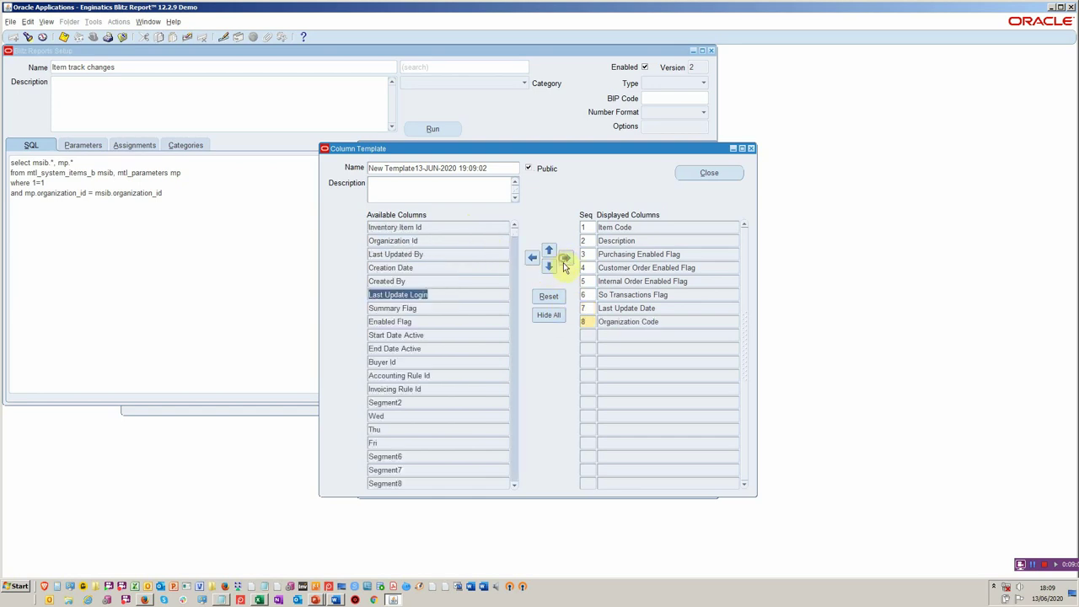
# - Rename the column template with your own item-template name and close it
pyautogui.click(483, 169)
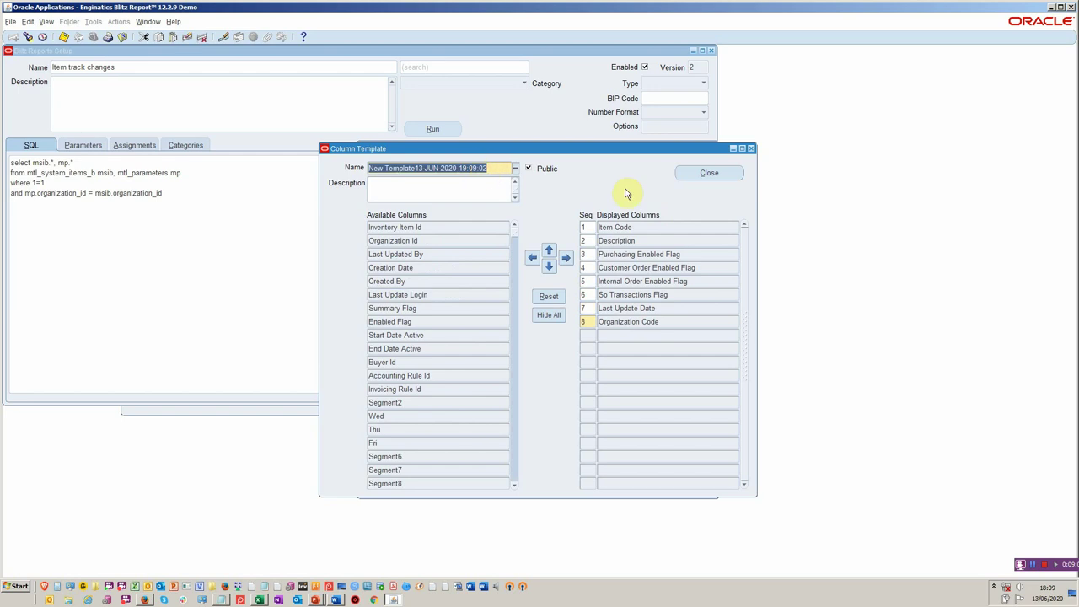
pyautogui.write('Gle')
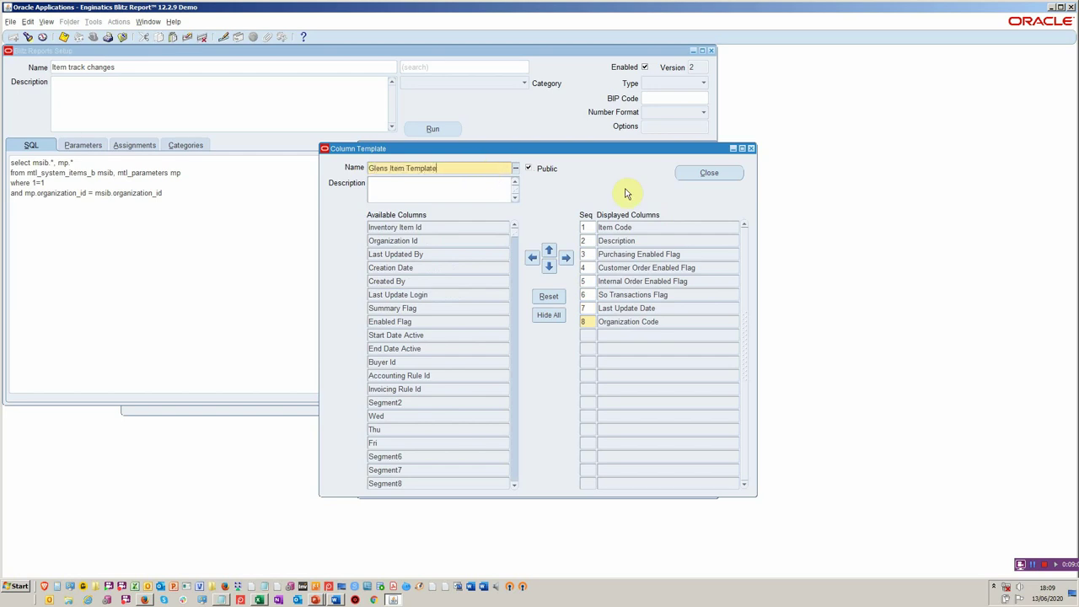
pyautogui.write('ns Item Template')
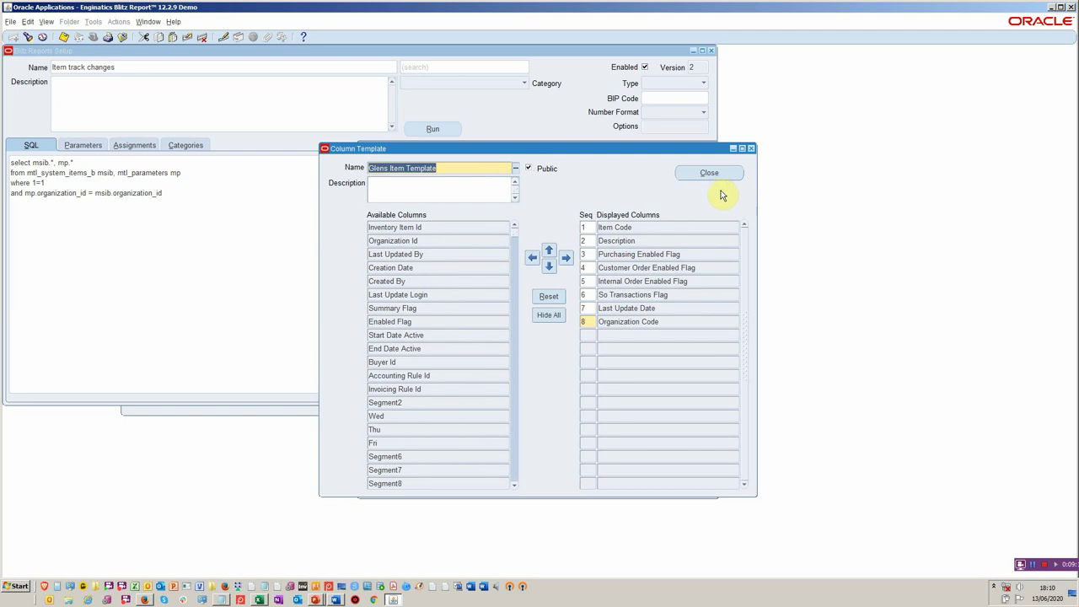
pyautogui.click(709, 174)
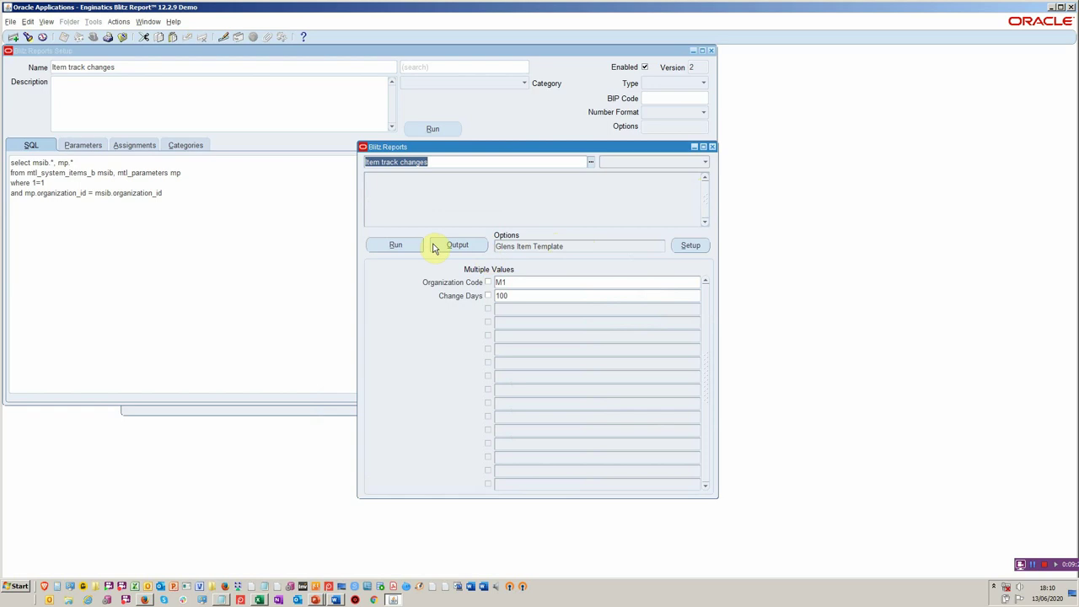
# - In Column Translations, confirm segment1 reads Item Code with no number format
pyautogui.click(688, 245)
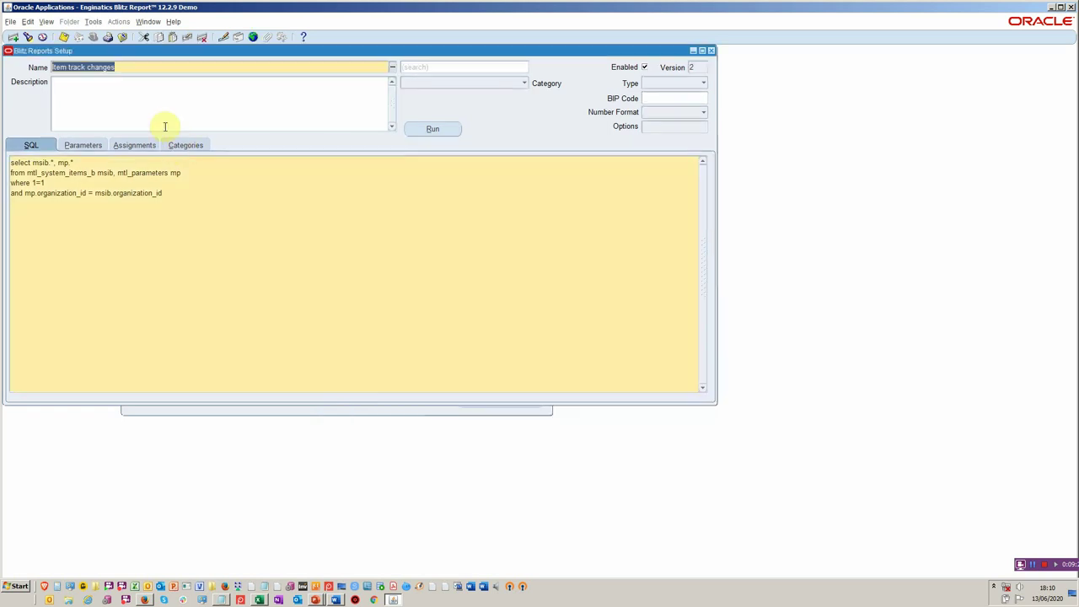
pyautogui.click(93, 21)
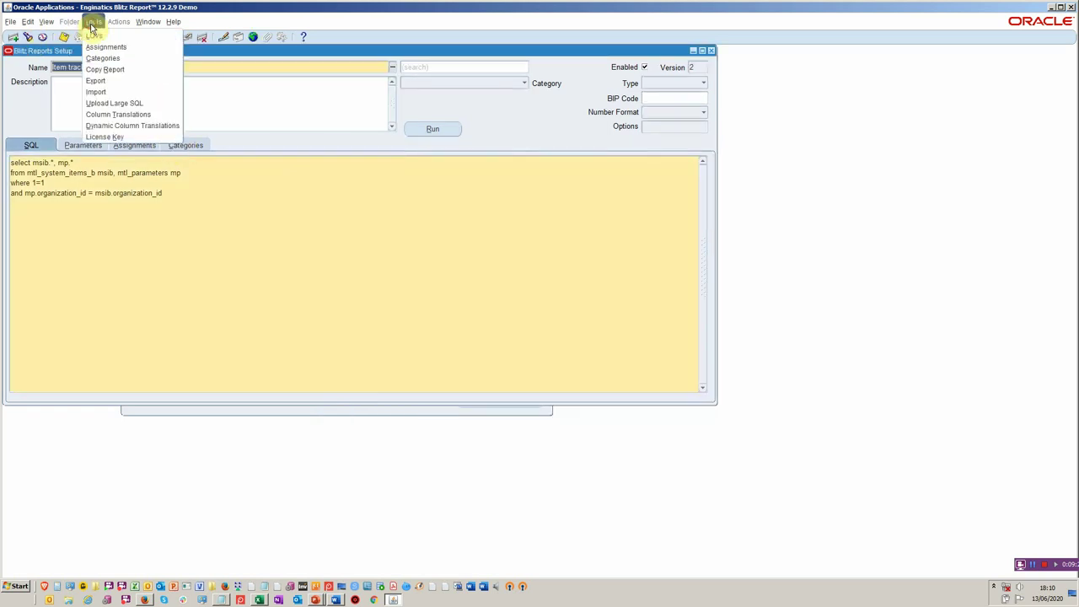
pyautogui.click(122, 113)
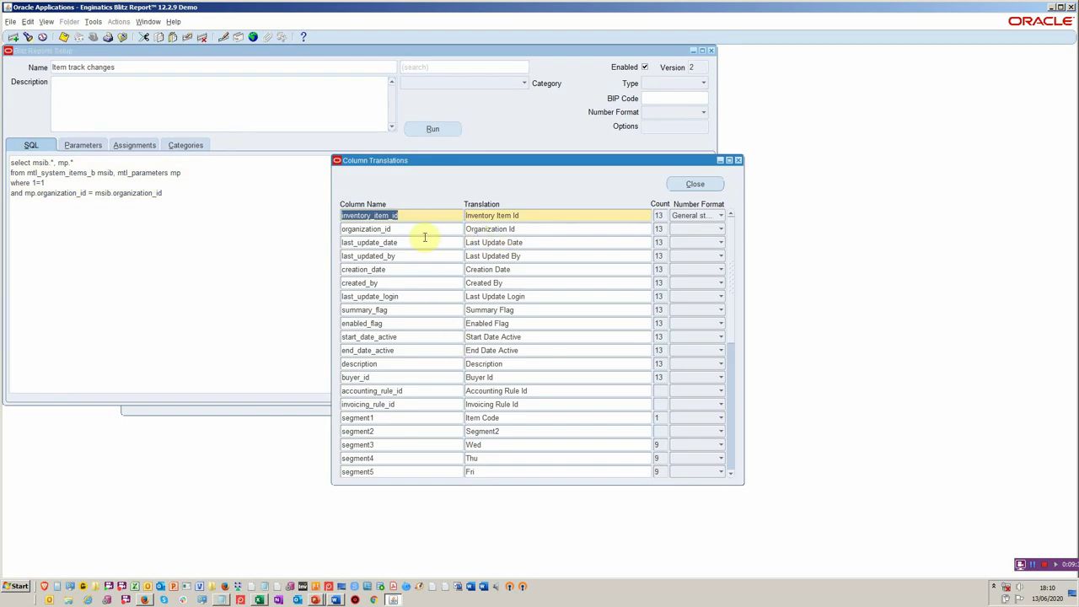
pyautogui.click(437, 416)
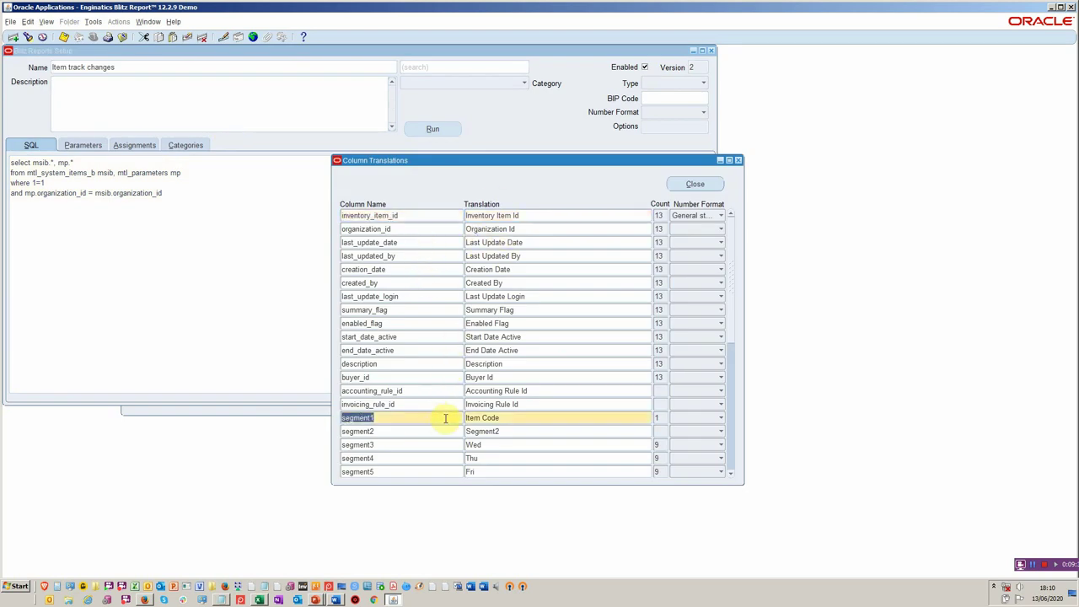
pyautogui.click(509, 421)
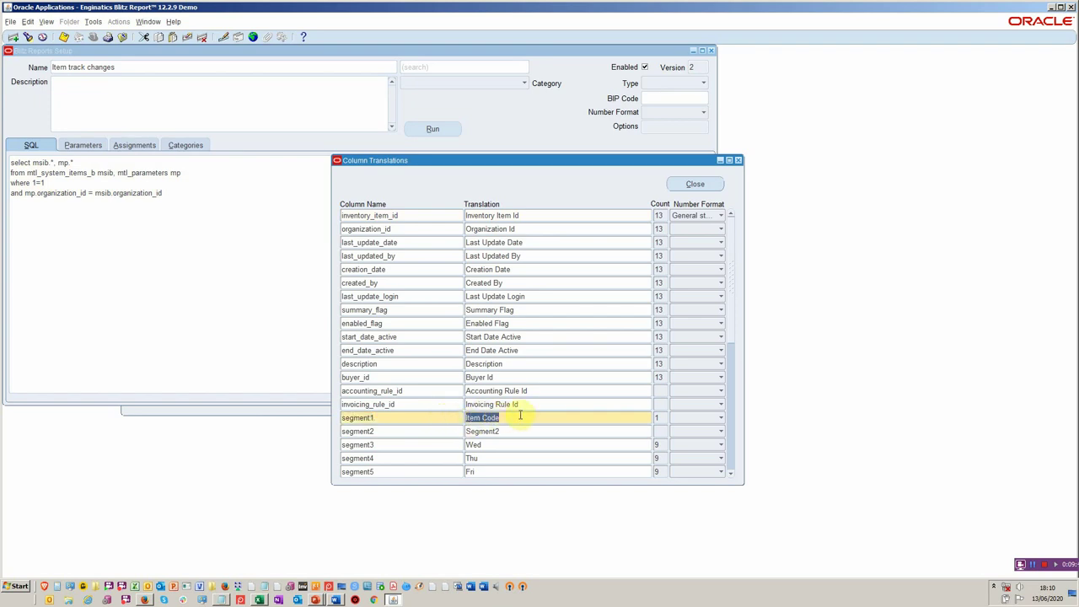
pyautogui.click(719, 419)
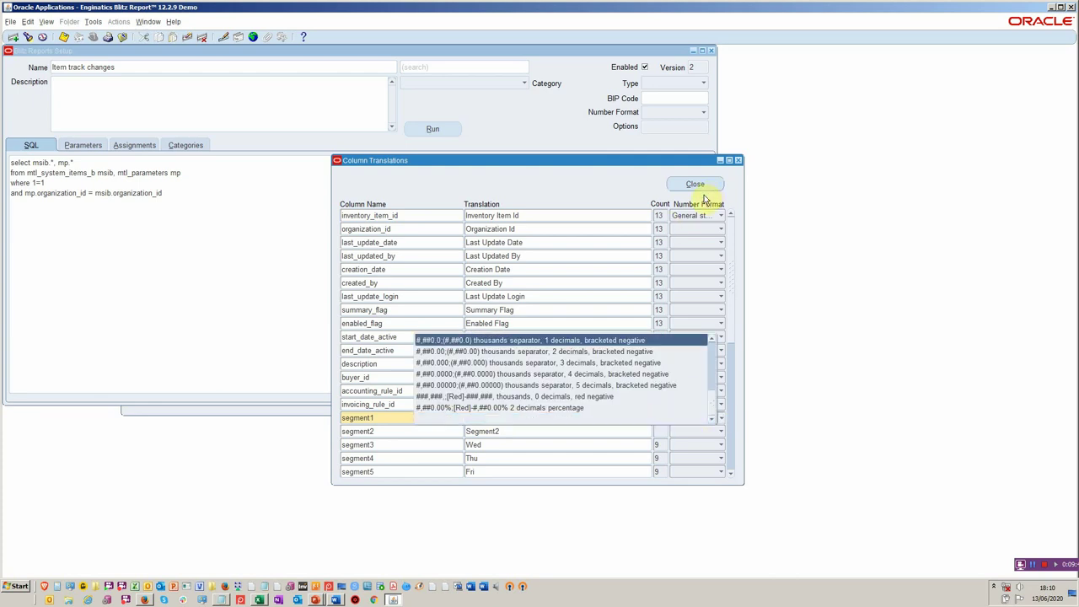
pyautogui.click(654, 418)
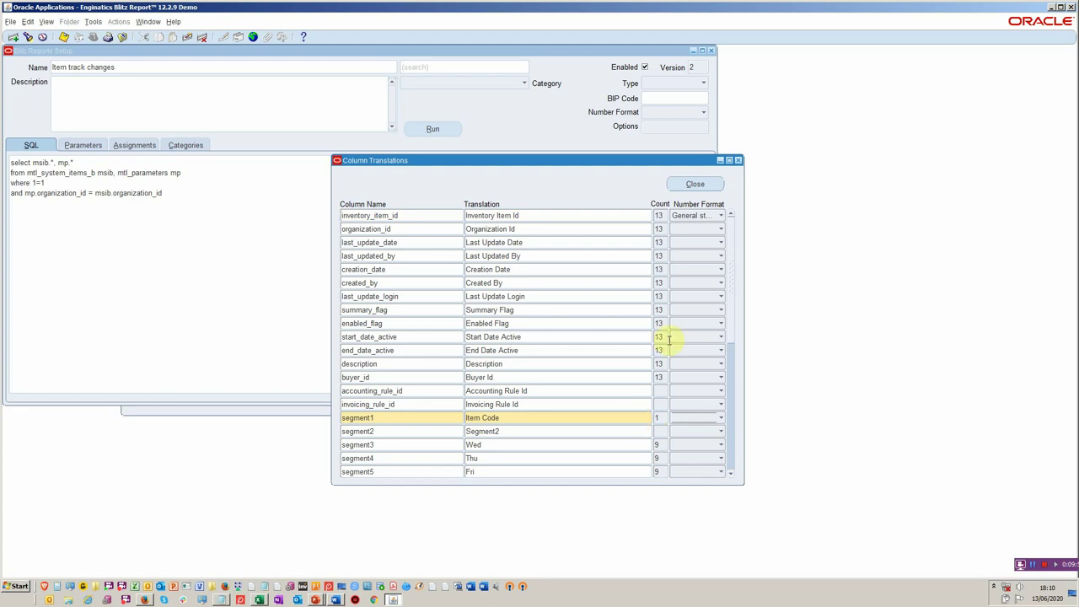
pyautogui.click(695, 184)
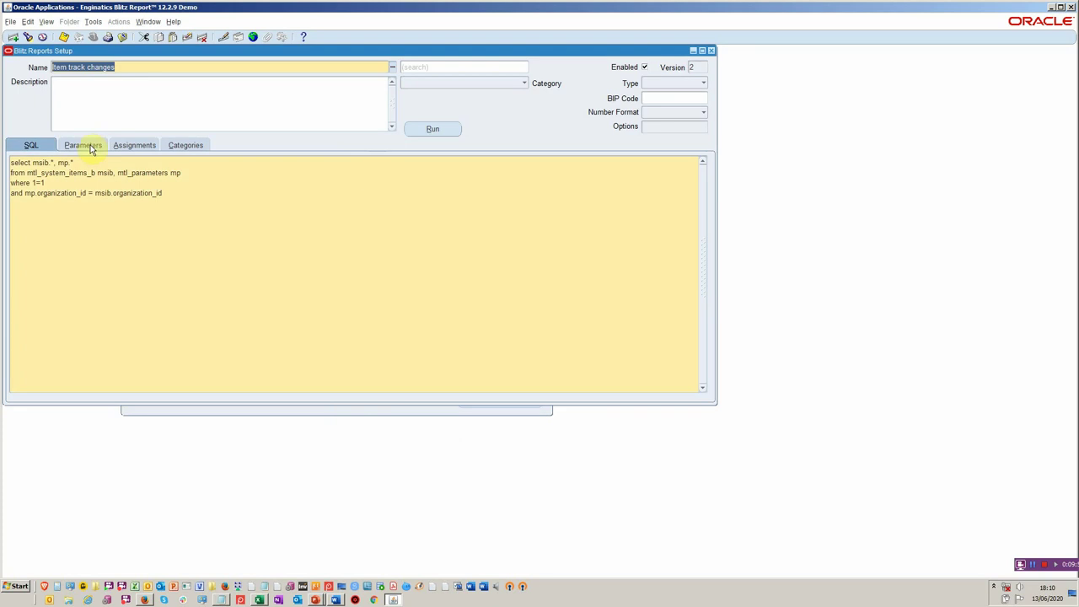
# - Run Item track changes for organization M1 with 100 change days, opening the output in Excel
pyautogui.click(426, 127)
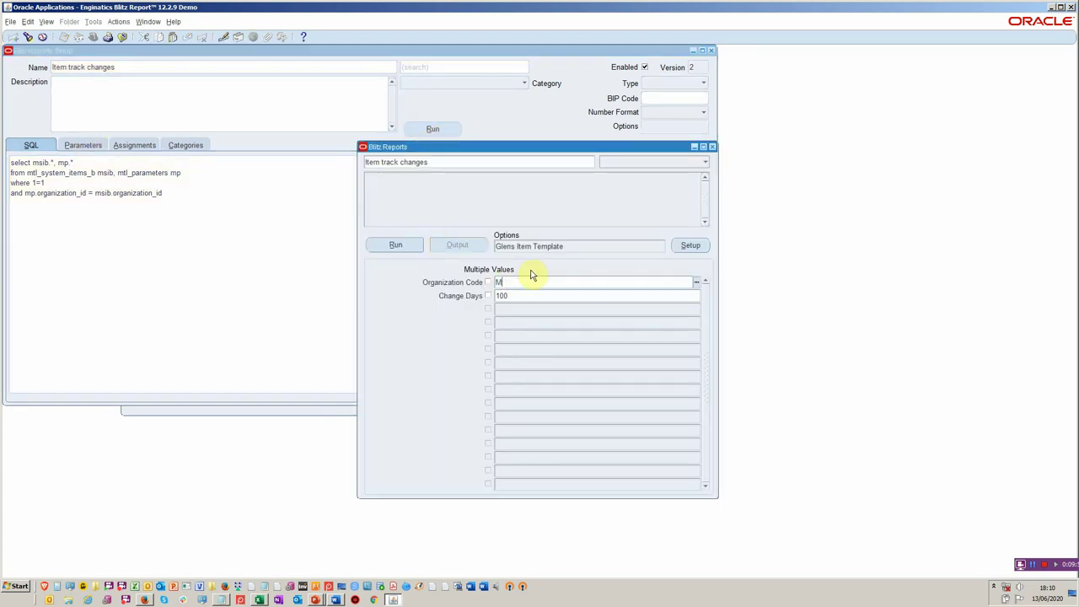
pyautogui.write('1')
pyautogui.press('Tab')
pyautogui.hotkey('shift', 'Tab')
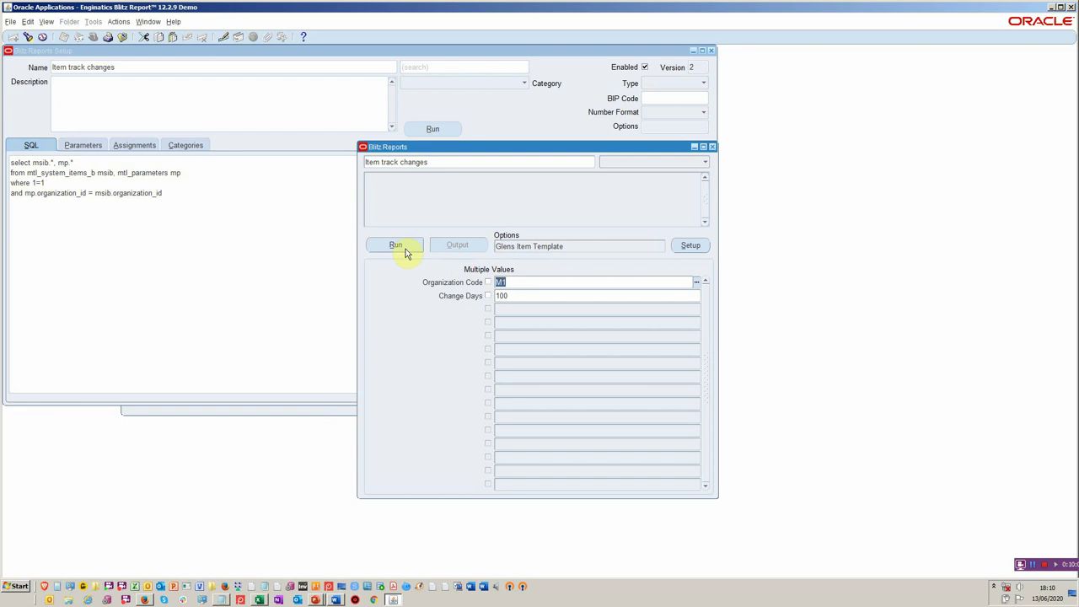
pyautogui.click(395, 246)
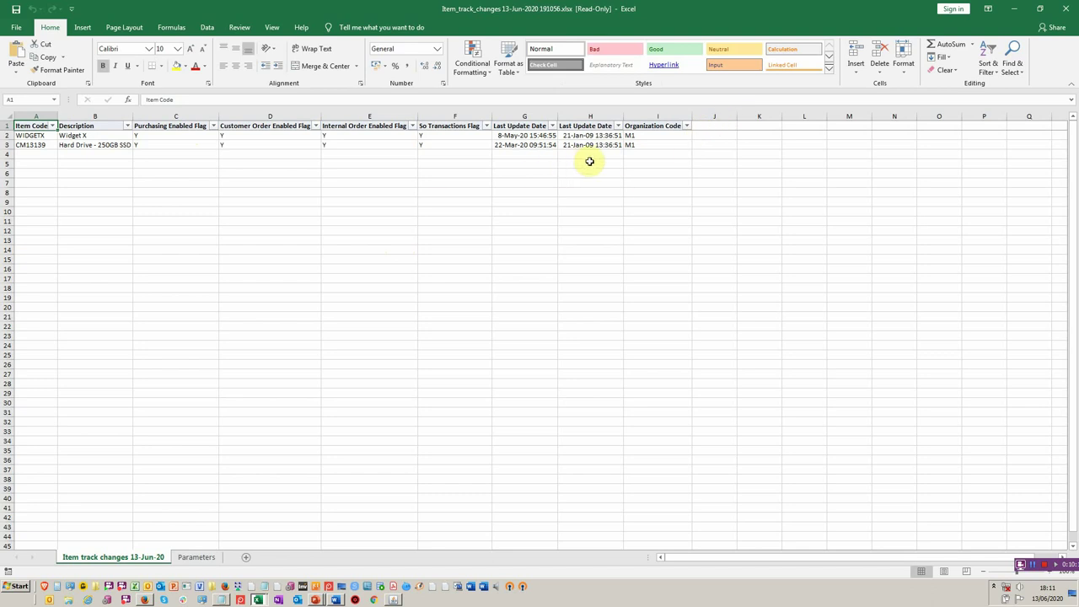
# - Leave the Excel output of two changed items and return to the Oracle window
pyautogui.hotkey('alt', 'Tab')
pyautogui.hotkey('alt', 'Tab')
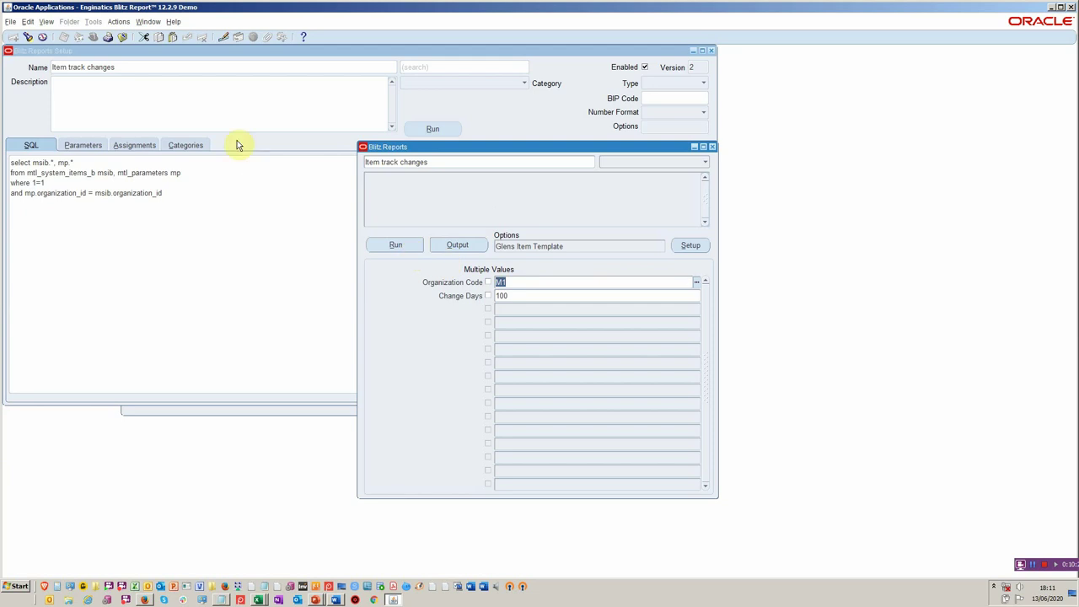
# - Search the submitted concurrent requests through View > Requests
pyautogui.click(46, 21)
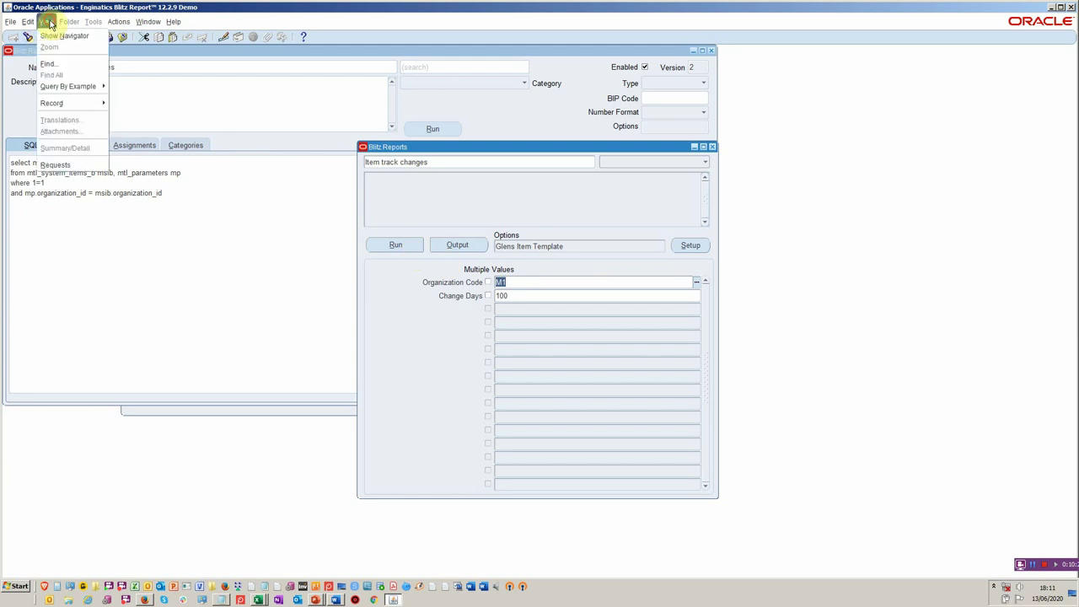
pyautogui.click(79, 167)
pyautogui.click(326, 312)
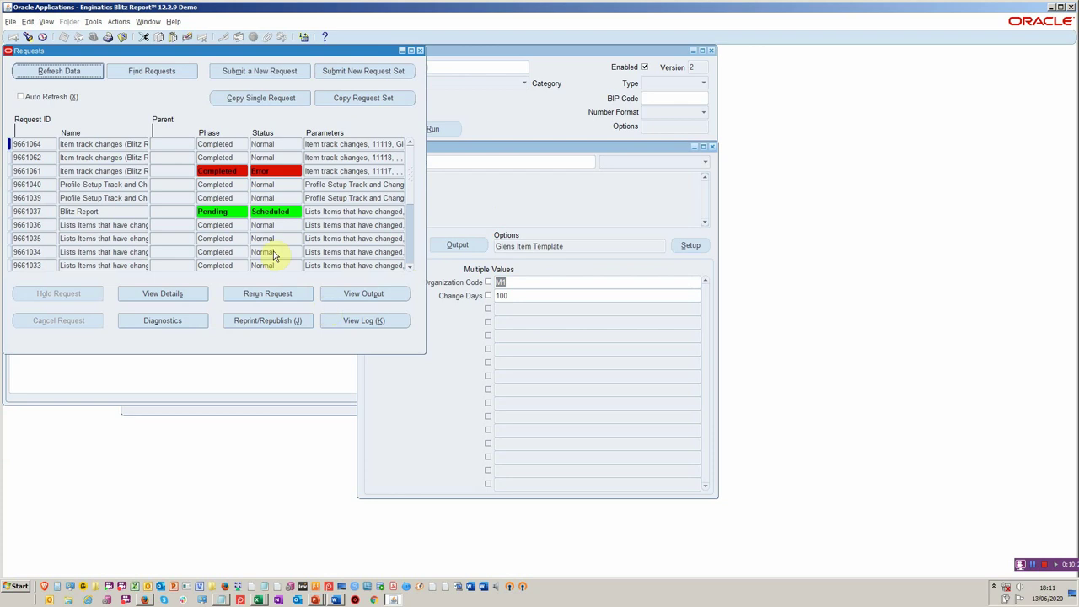
# - Select the latest Item track changes request and reopen its output in Excel
pyautogui.click(138, 144)
pyautogui.moveTo(137, 145); pyautogui.dragTo(156, 148)
pyautogui.click(38, 140)
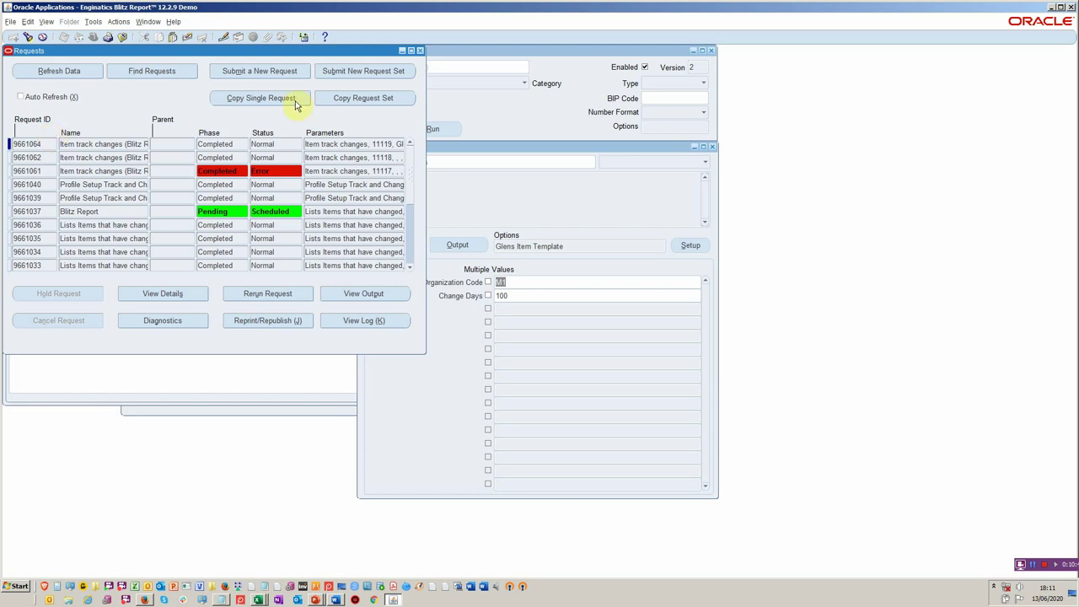
pyautogui.moveTo(122, 144); pyautogui.dragTo(53, 152)
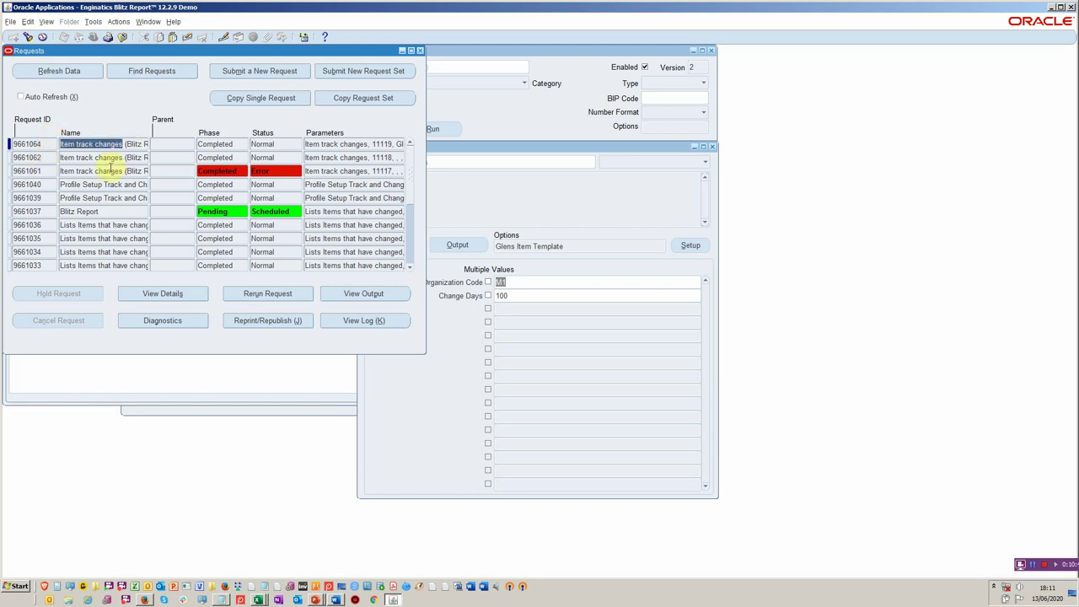
pyautogui.click(354, 292)
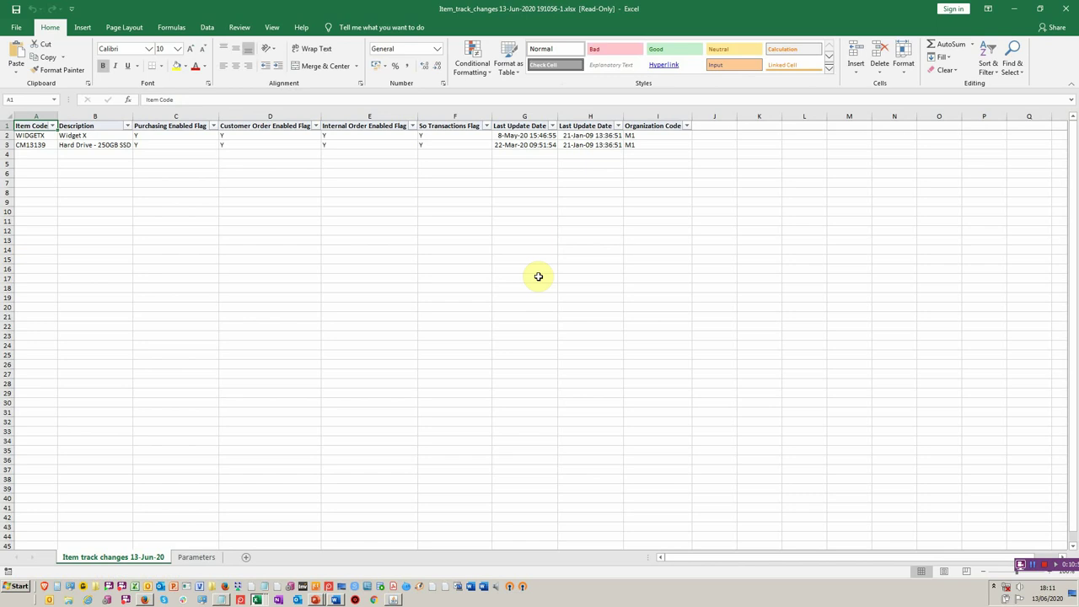
pyautogui.hotkey('alt', 'Tab')
# - Review the report's item column template in the run options without changing it
pyautogui.press('Tab')
pyautogui.press('Tab')
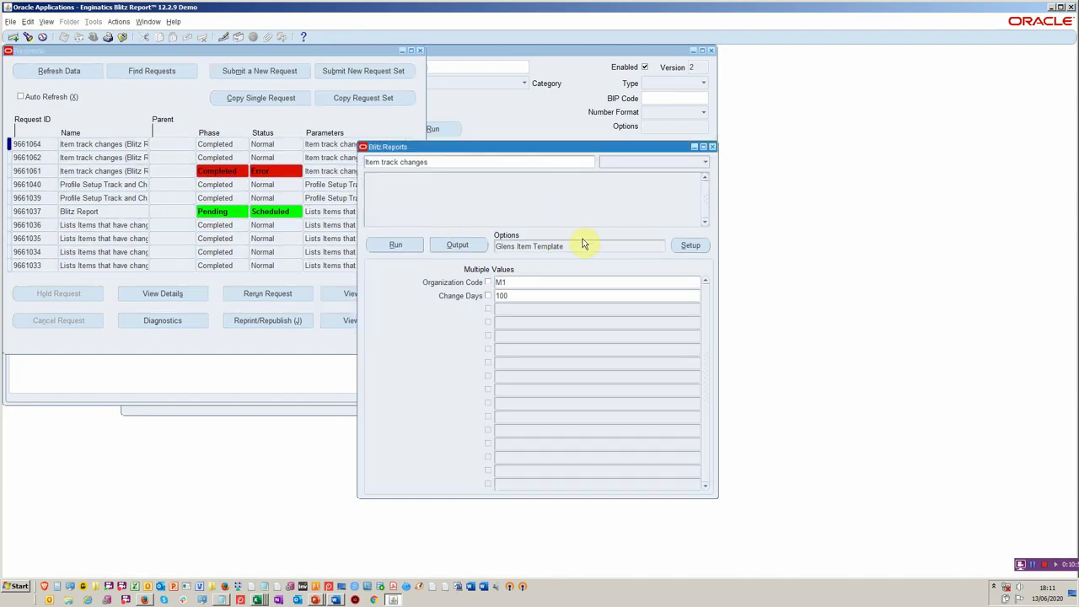
pyautogui.click(581, 244)
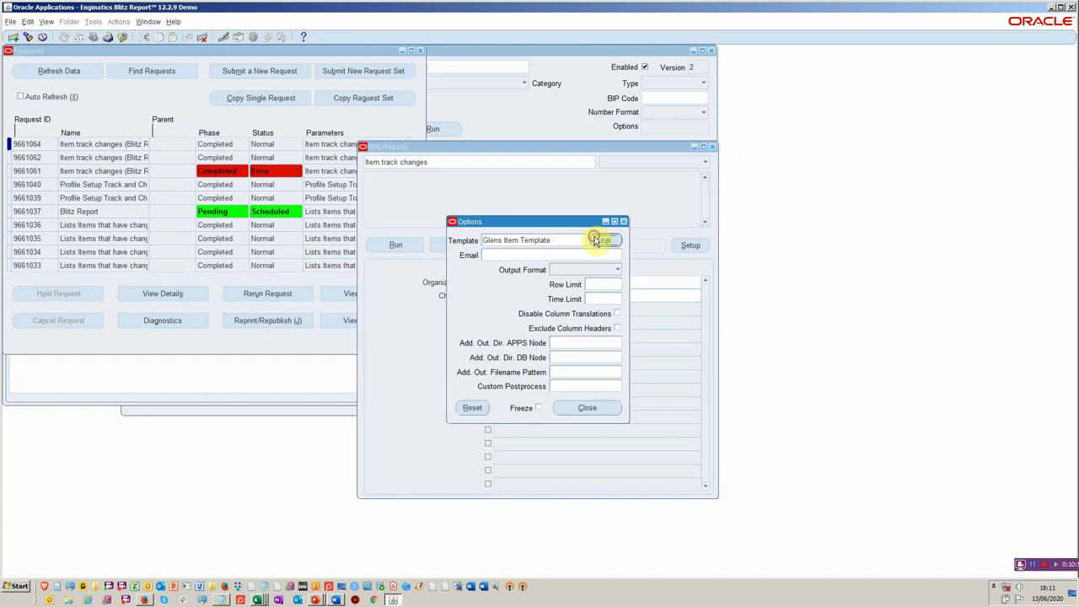
pyautogui.click(600, 240)
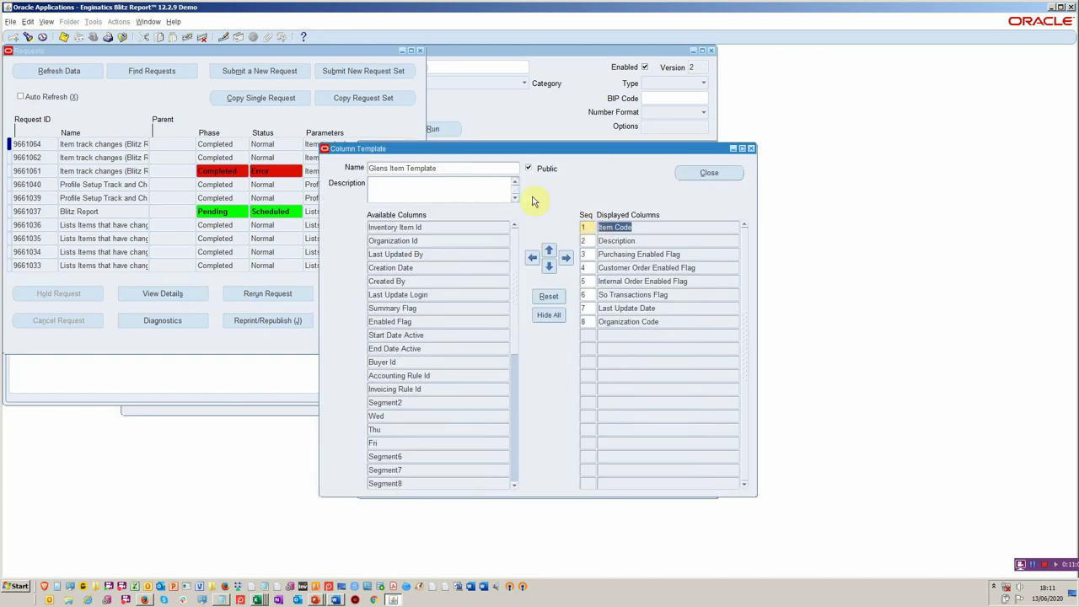
pyautogui.click(725, 173)
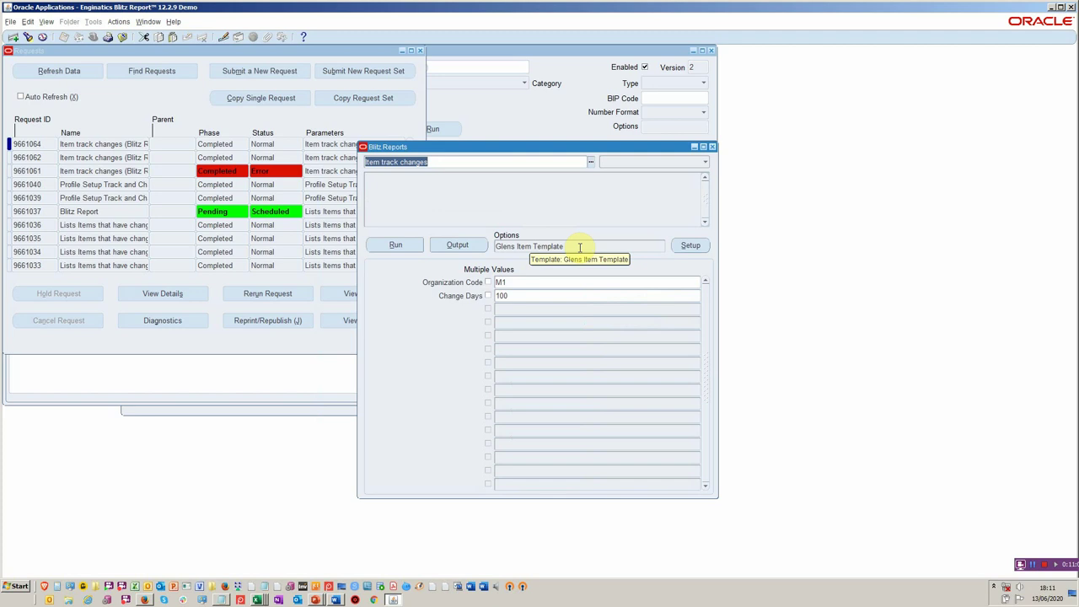
# - Add the recipient's e-mail address, Row Limit 1 and Time Limit 10 to the run options
pyautogui.click(580, 246)
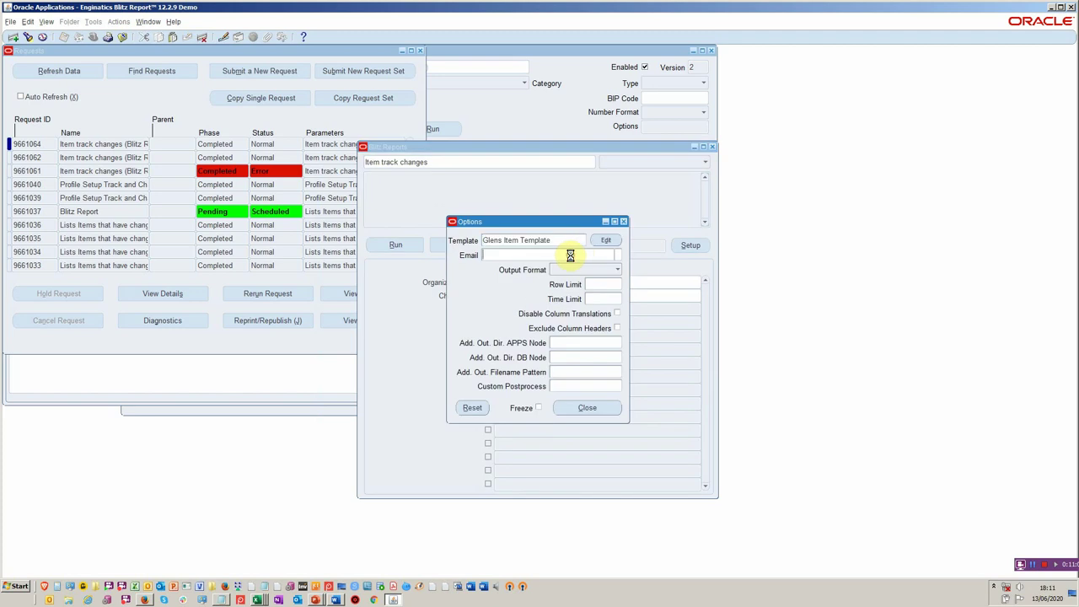
pyautogui.click(571, 255)
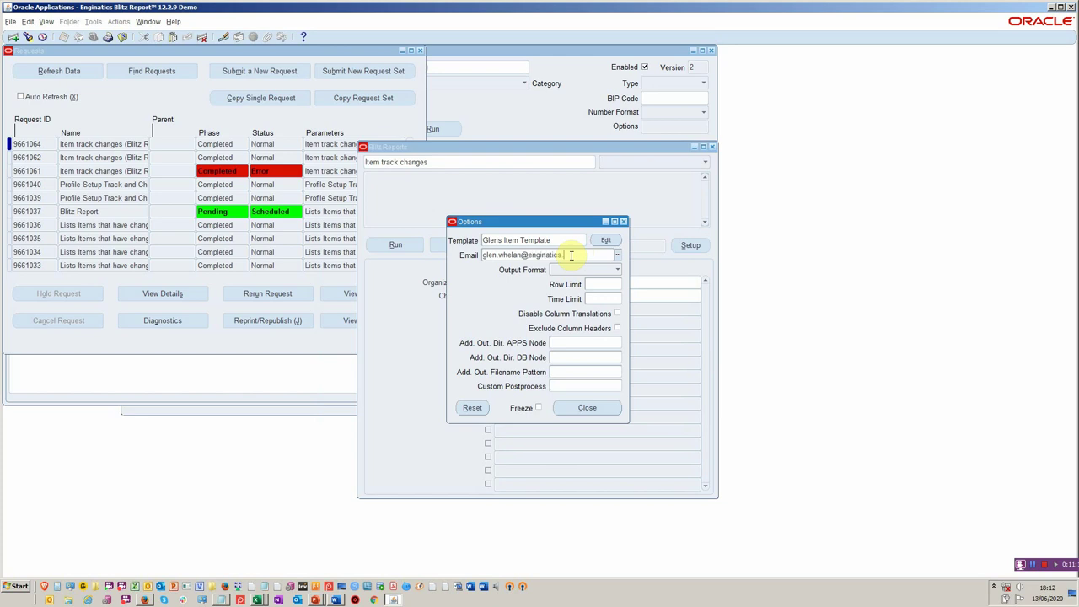
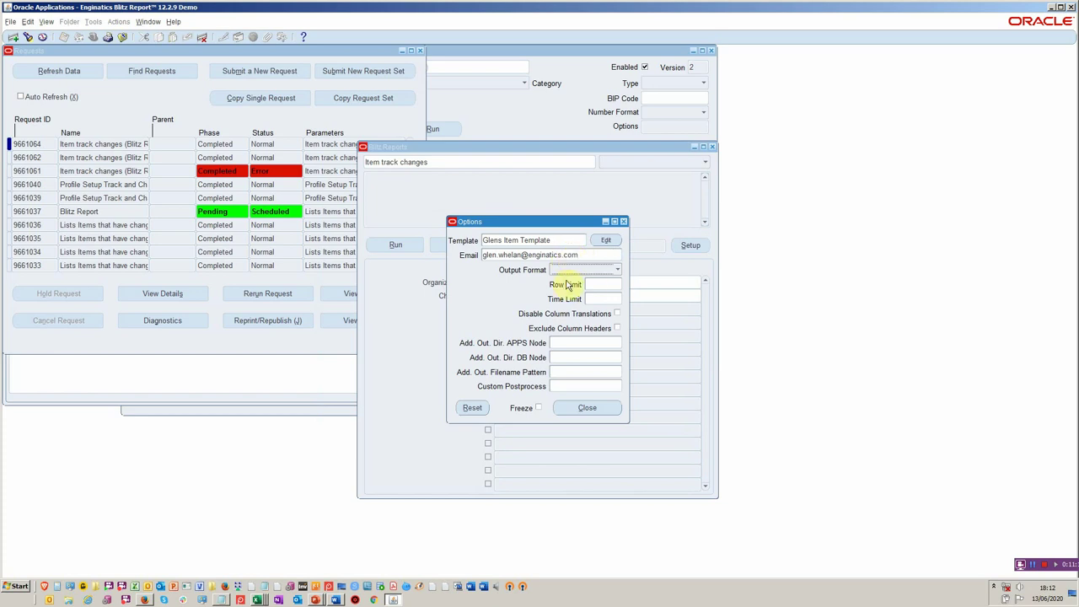
pyautogui.click(595, 285)
pyautogui.write('1')
pyautogui.click(616, 301)
pyautogui.write('1')
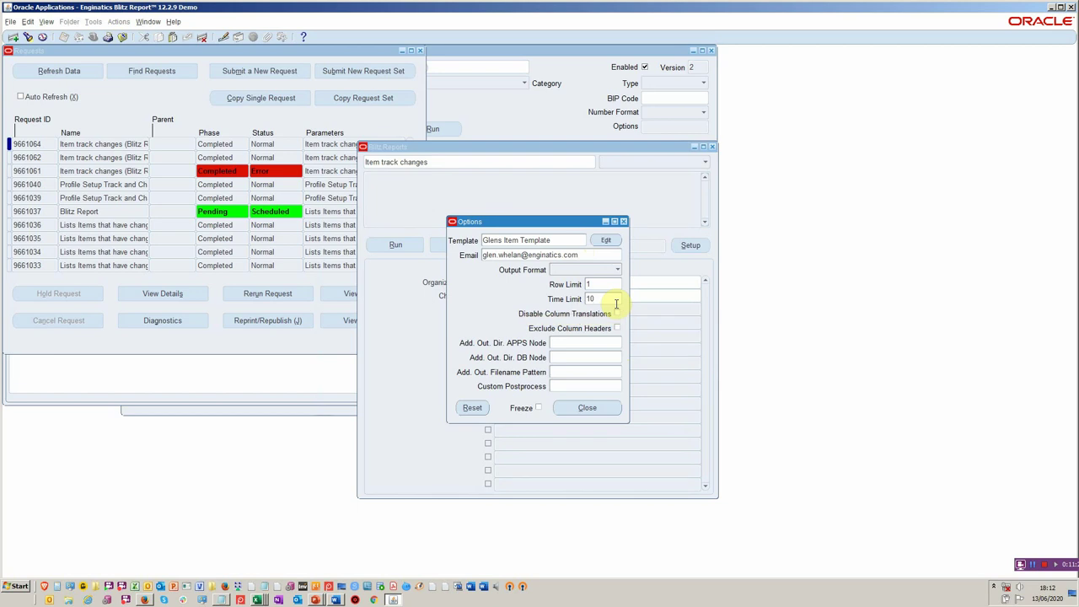
pyautogui.click(582, 406)
pyautogui.click(603, 413)
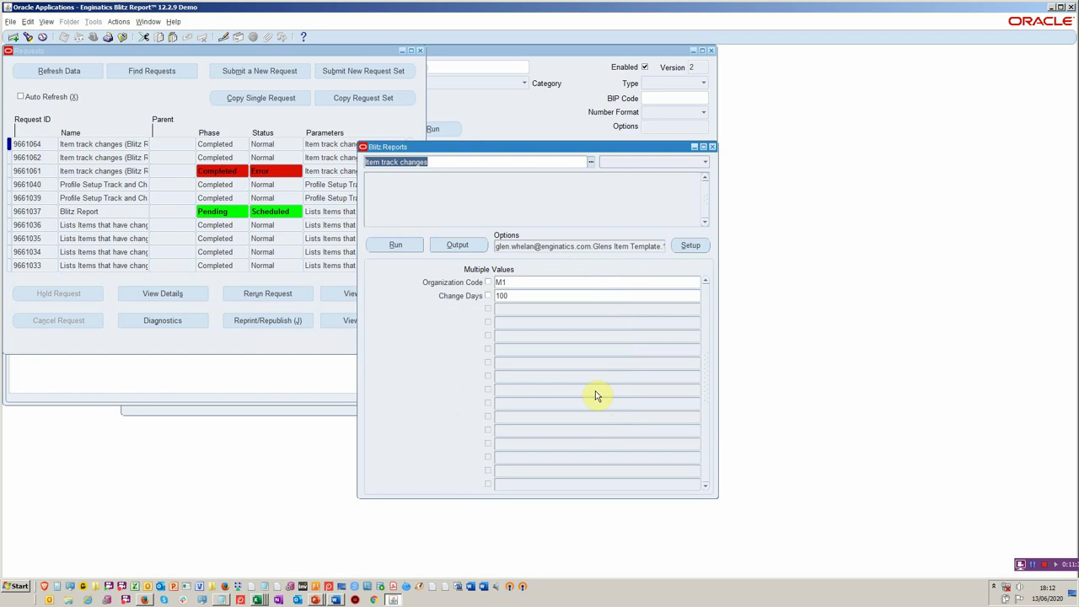
# - Rerun the report with the new limits, then return from the one-row Excel output to Oracle
pyautogui.click(395, 244)
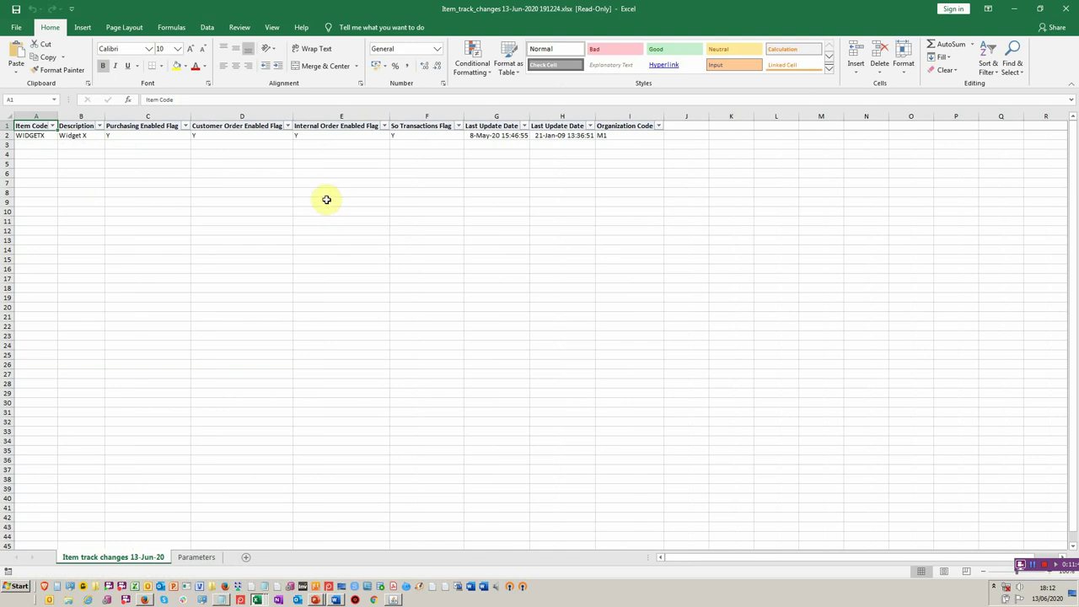
pyautogui.hotkey('alt', 'Tab')
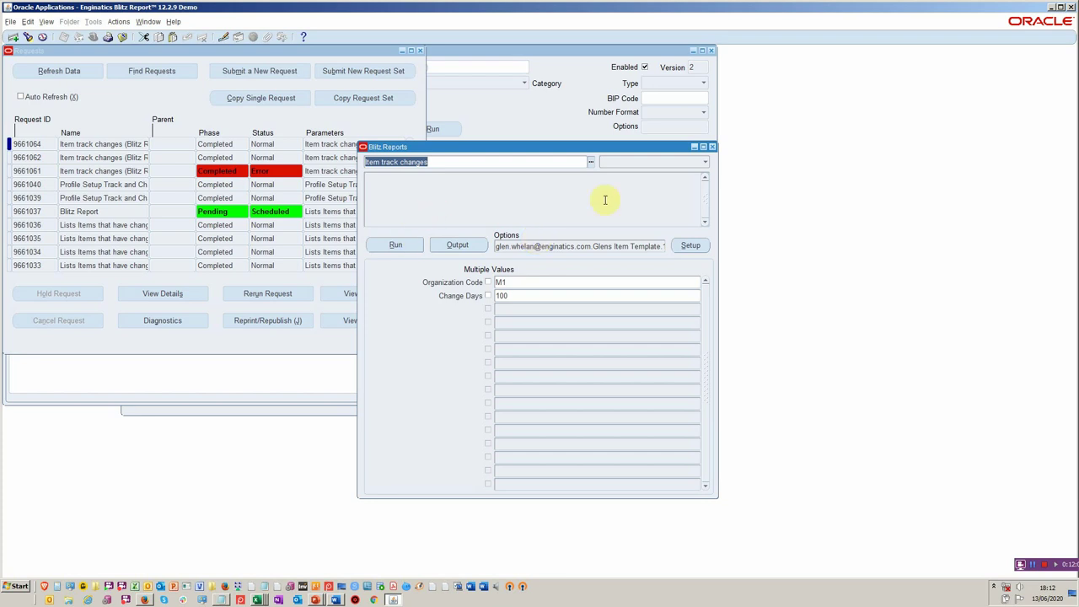
# - Close the report windows and copy the latest Item track changes request
pyautogui.click(711, 147)
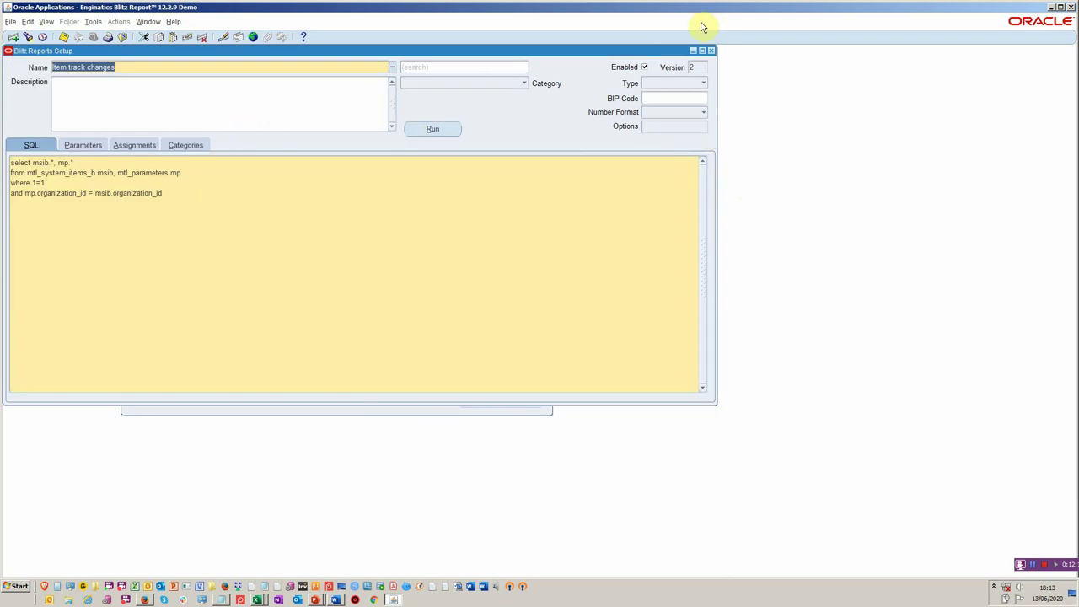
pyautogui.click(712, 51)
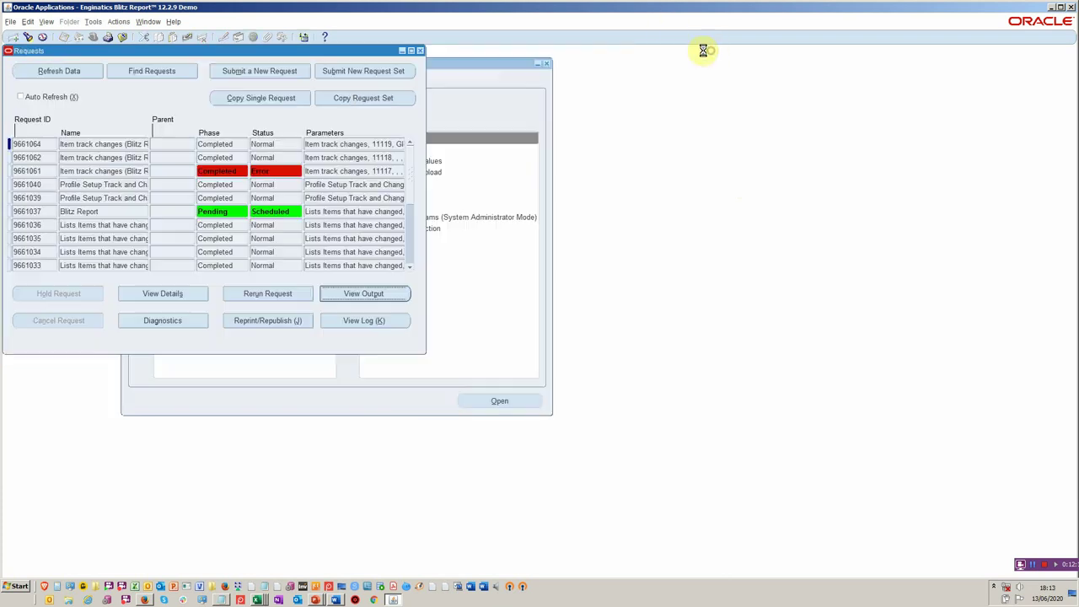
pyautogui.click(239, 144)
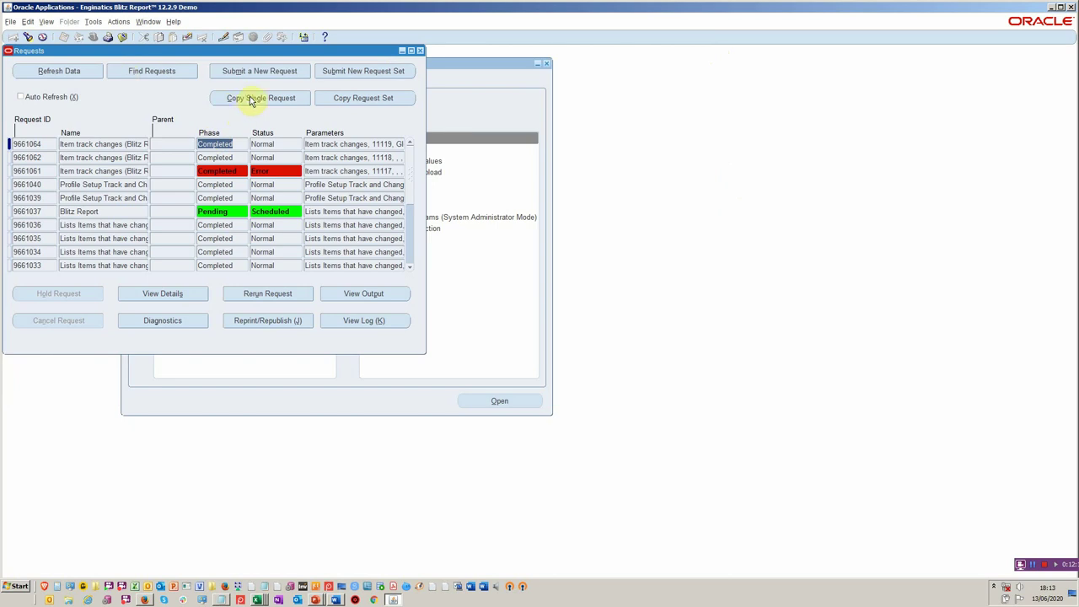
pyautogui.click(245, 98)
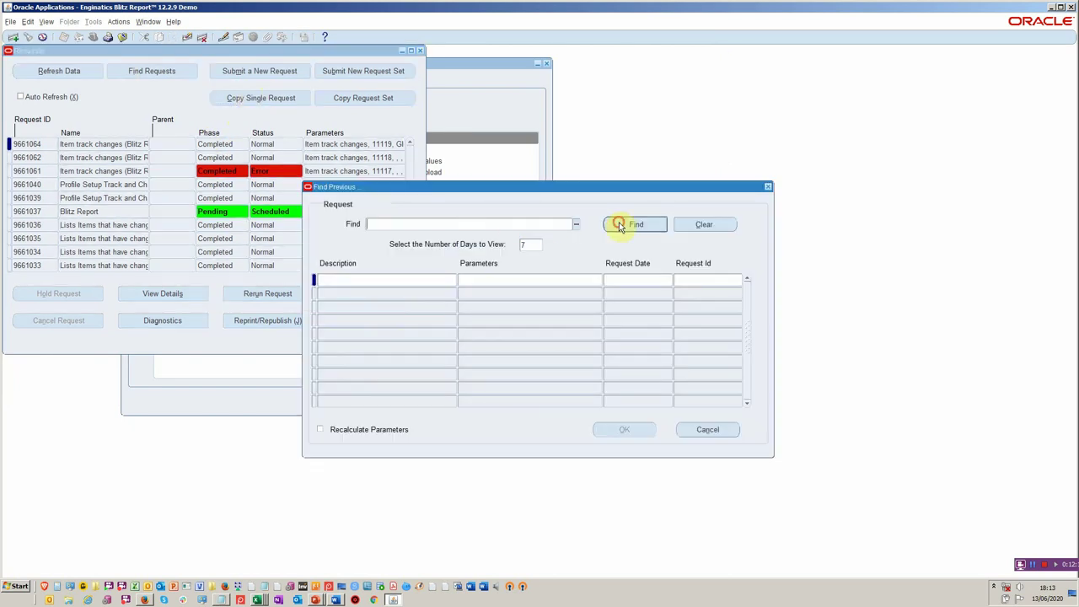
pyautogui.click(622, 223)
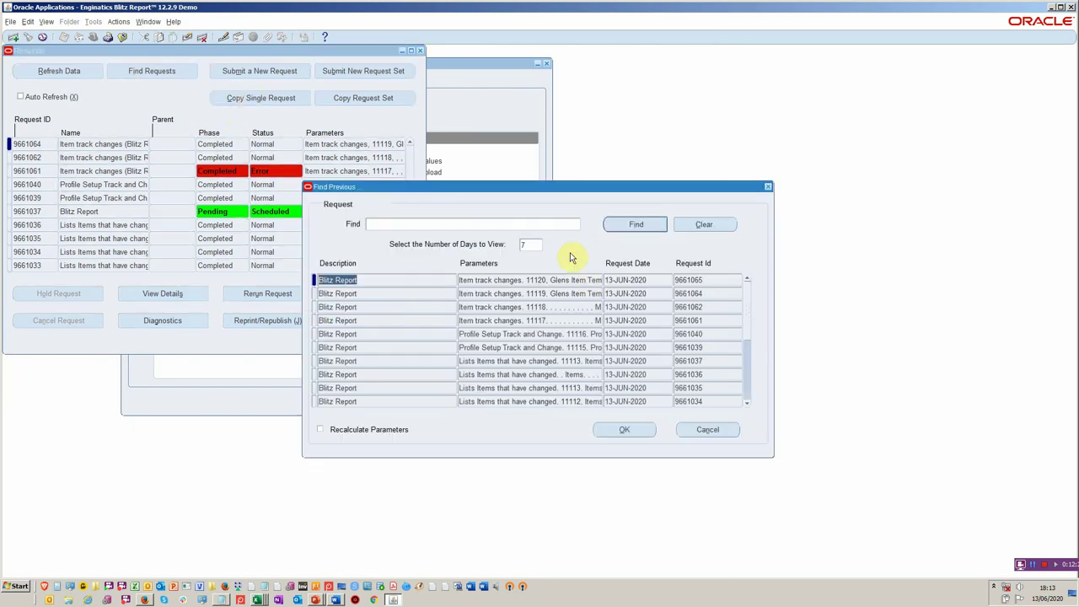
pyautogui.click(620, 429)
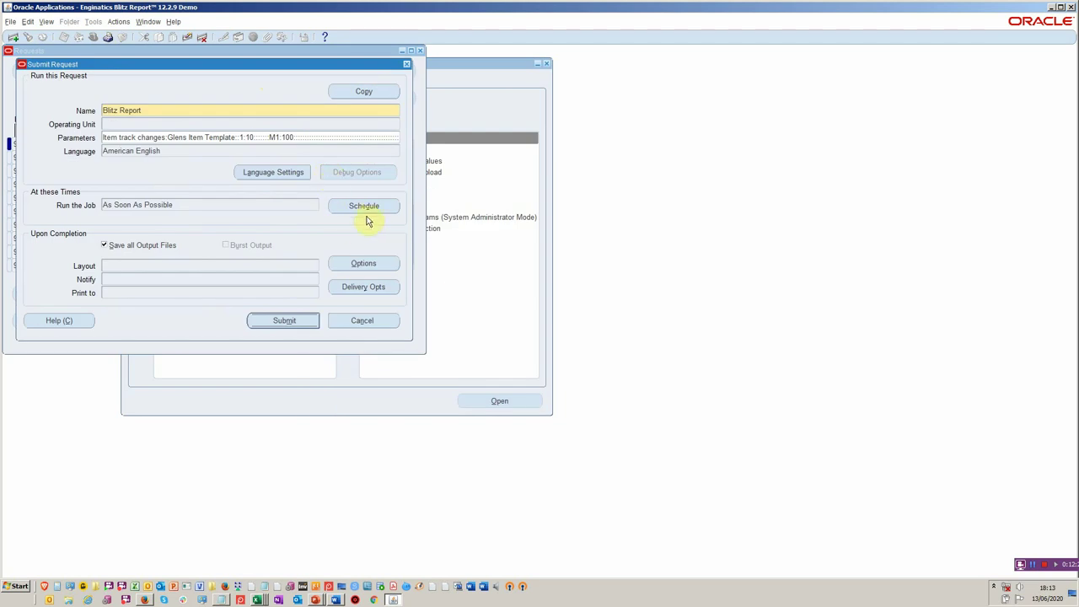
# - Schedule the copied request to repeat every 1 day with no end date and submit it
pyautogui.click(371, 213)
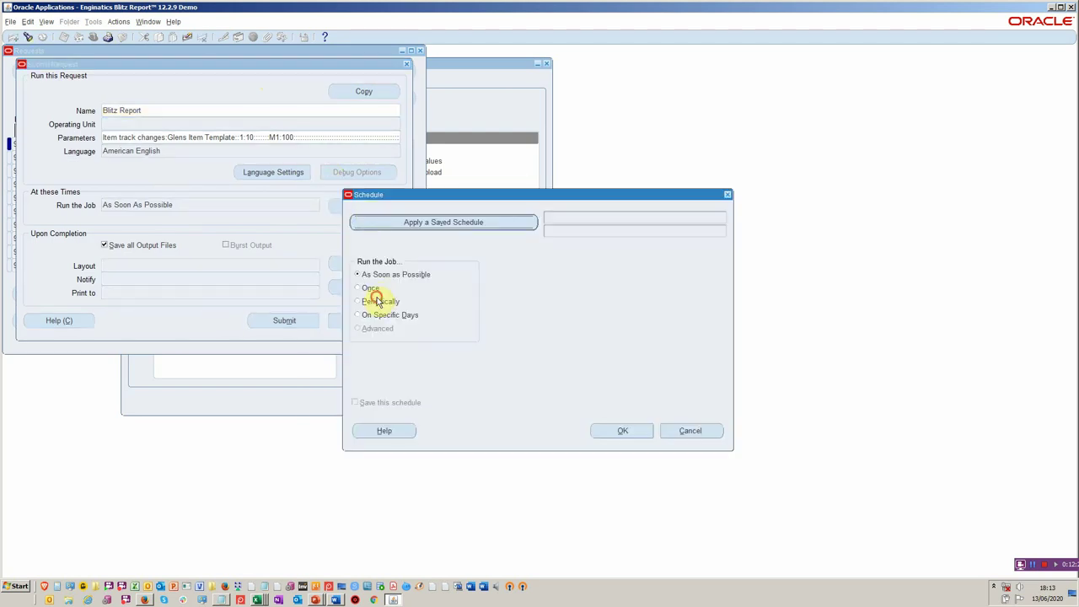
pyautogui.click(380, 301)
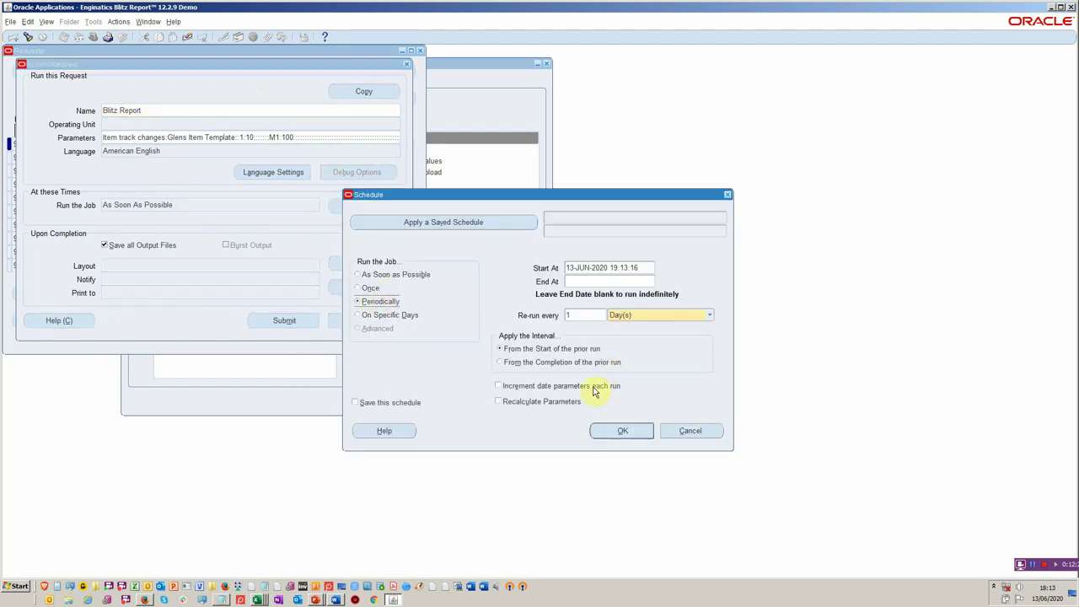
pyautogui.click(615, 434)
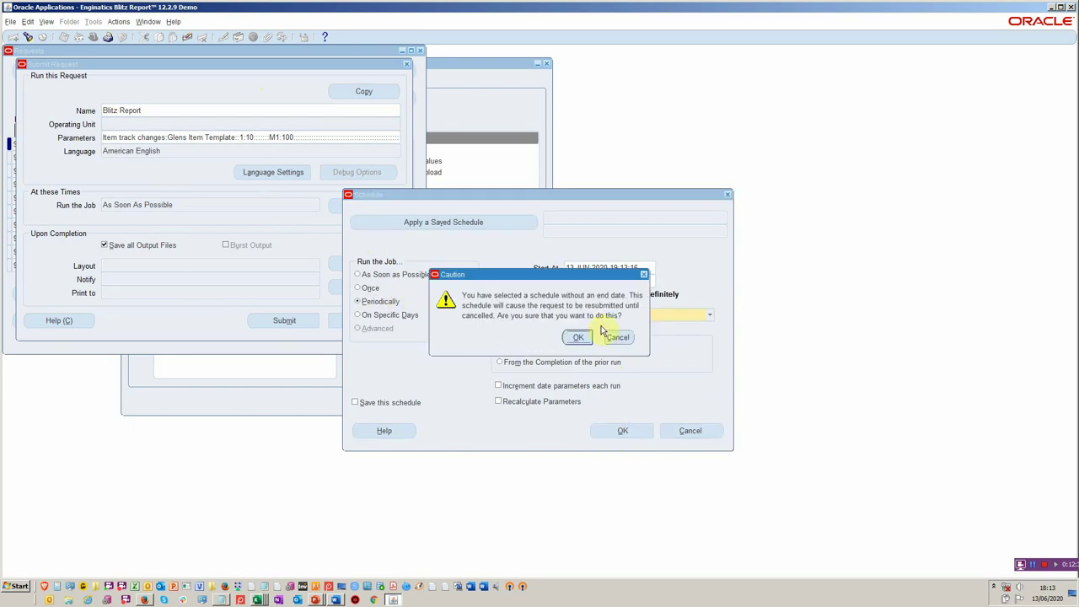
pyautogui.click(574, 341)
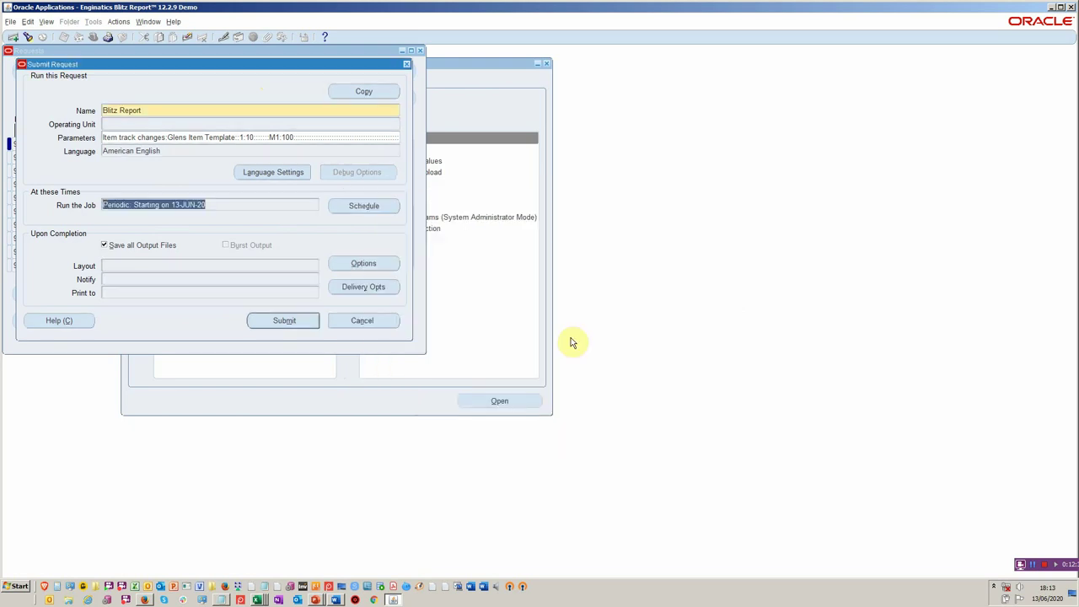
pyautogui.click(306, 321)
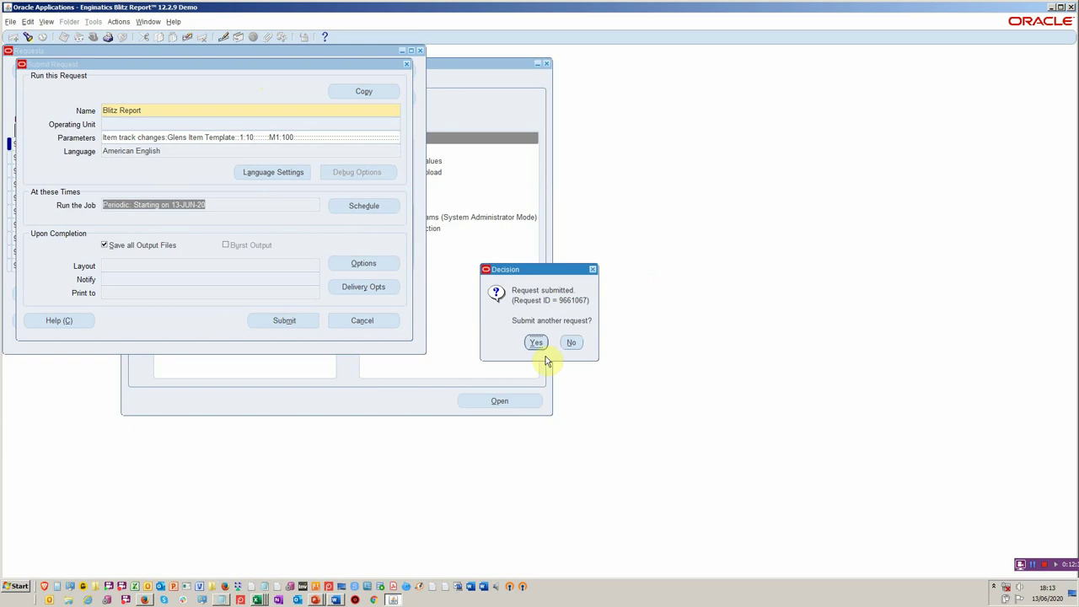
pyautogui.click(572, 343)
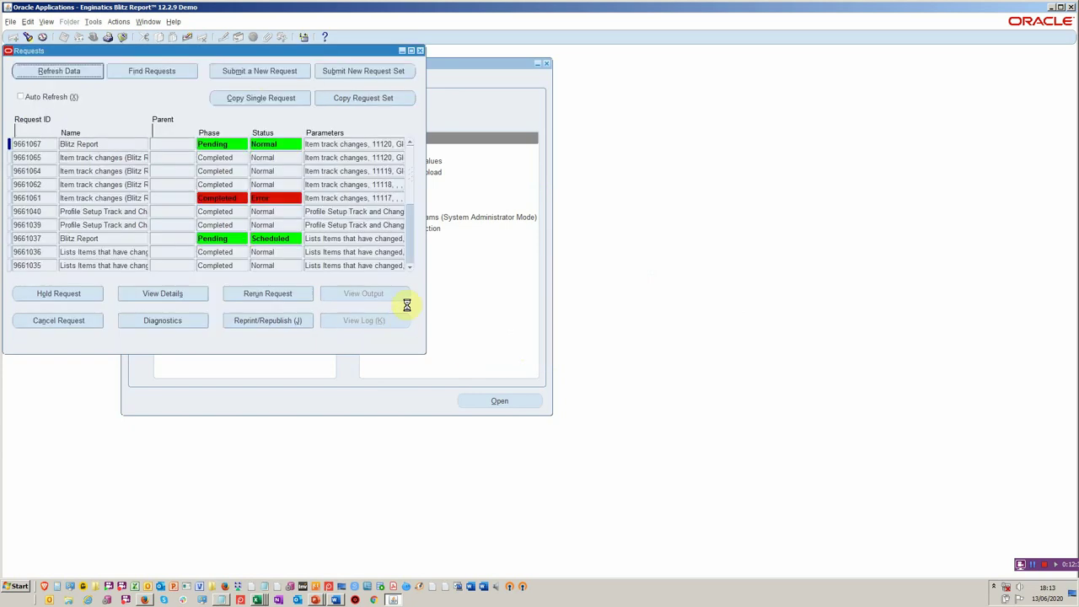
# - Close the requests list and list site-level values in Profile > System
pyautogui.press('F4')
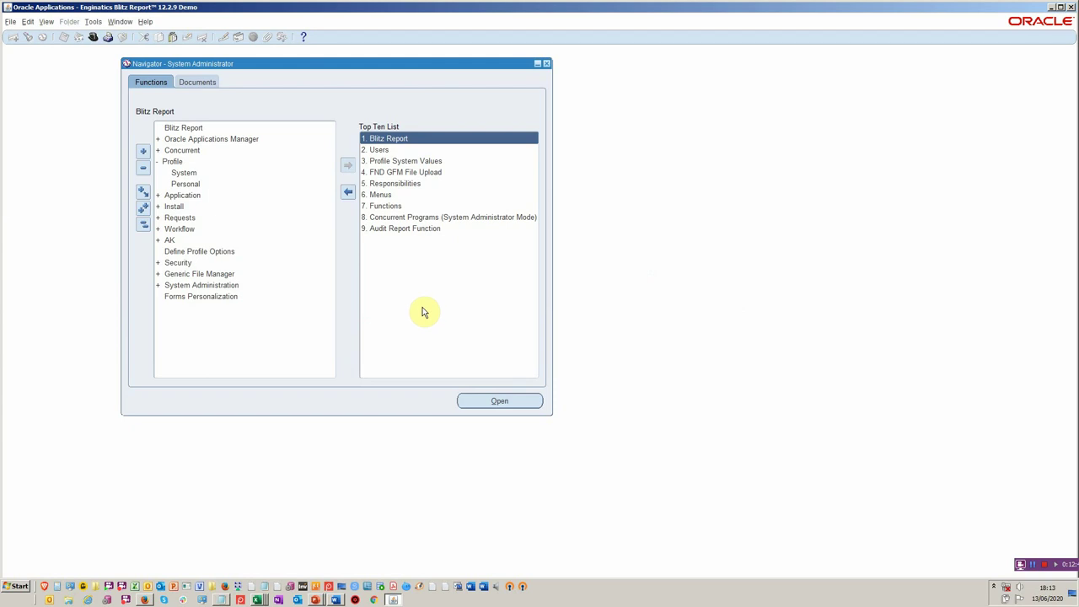
pyautogui.doubleClick(181, 175)
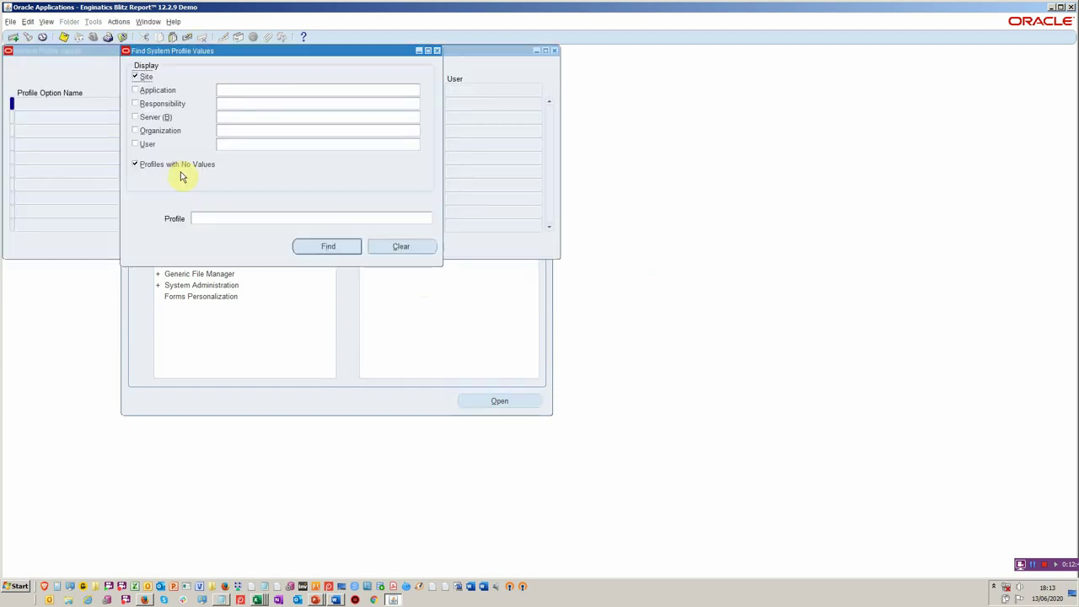
pyautogui.click(328, 250)
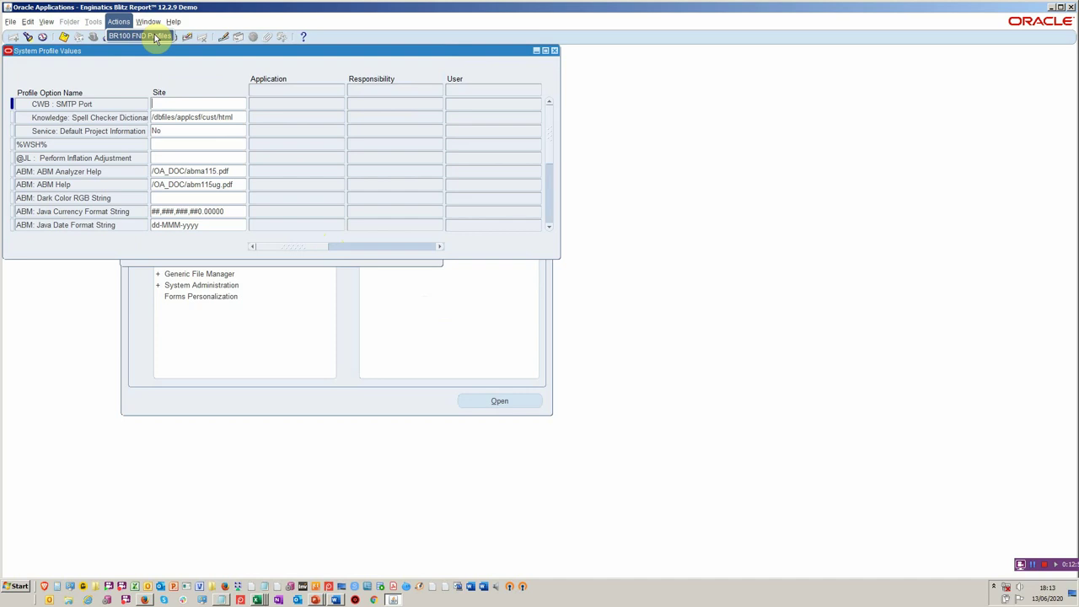
# - Open the BR100 FND Profiles report and verify Setup Level Site and date from 01-JUN-2019
pyautogui.click(155, 38)
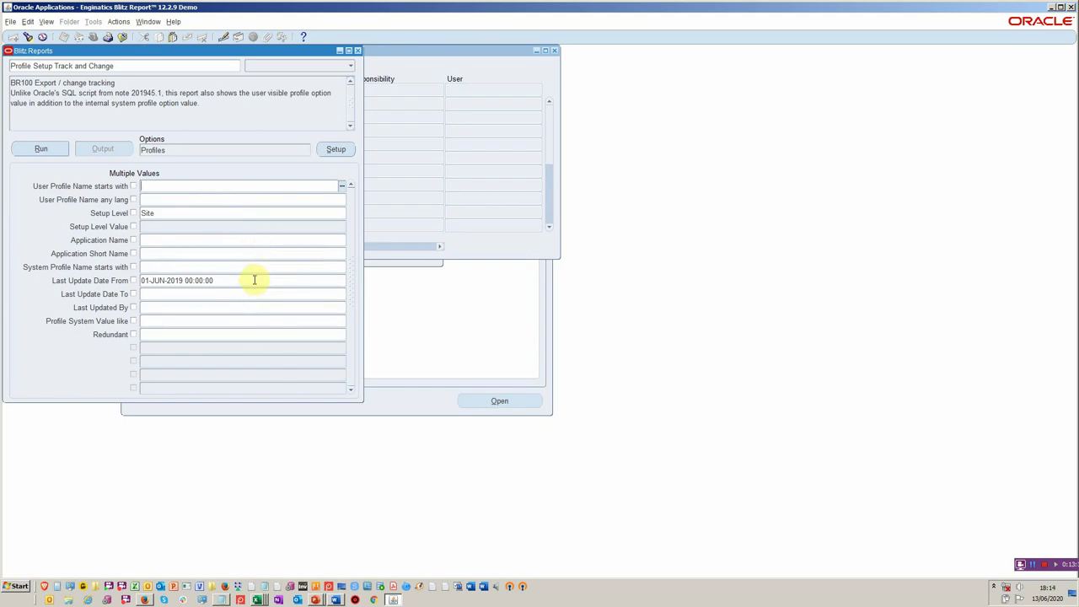
pyautogui.click(243, 284)
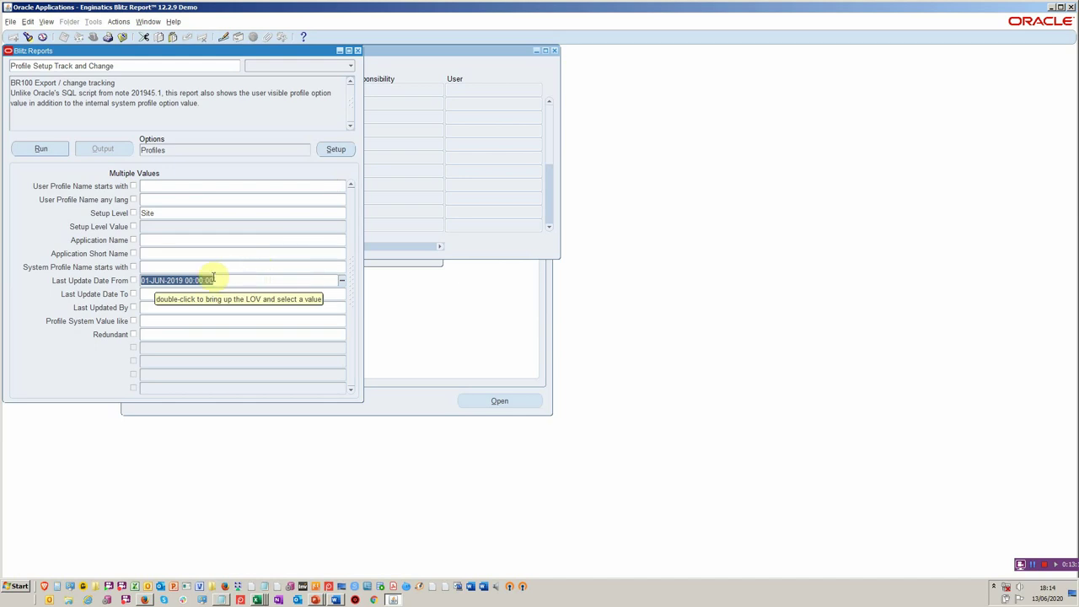
pyautogui.click(209, 213)
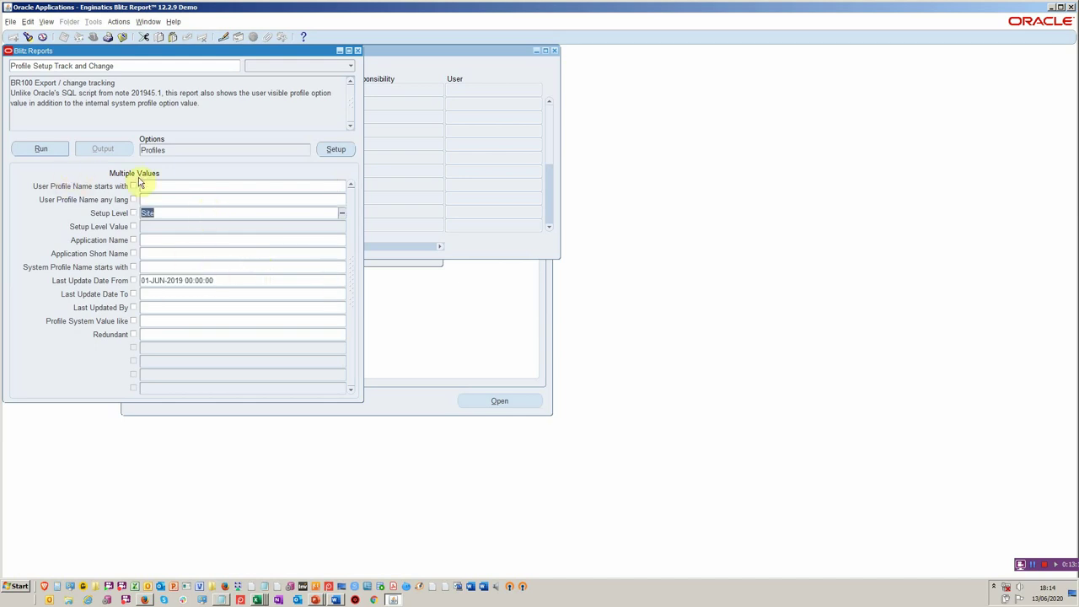
# - Export the profile change report to Excel and compare profile value US dollar with system value USD
pyautogui.click(57, 149)
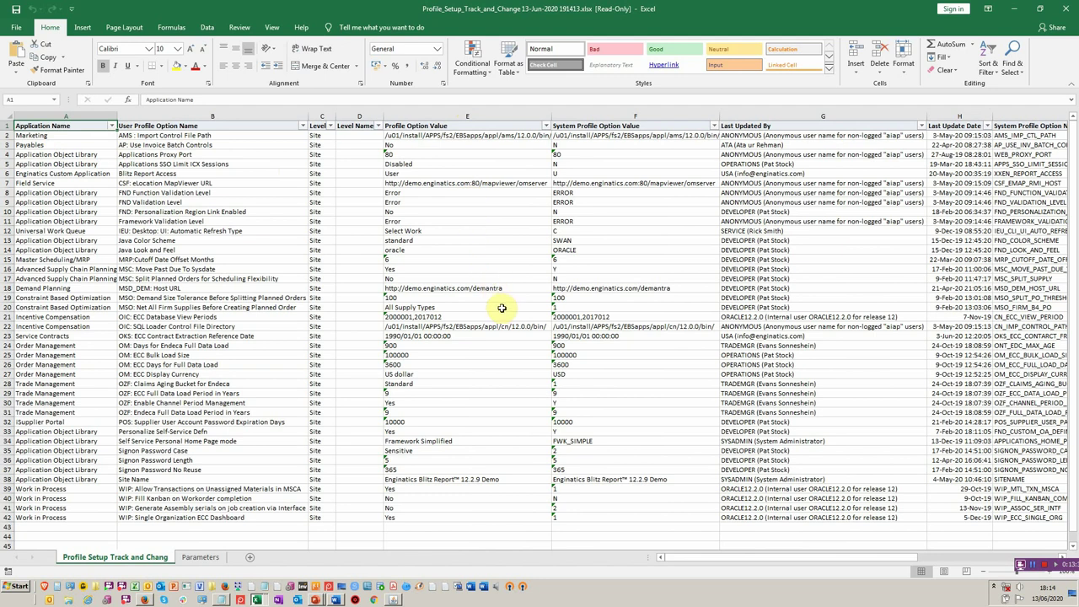
pyautogui.click(512, 372)
pyautogui.click(563, 369)
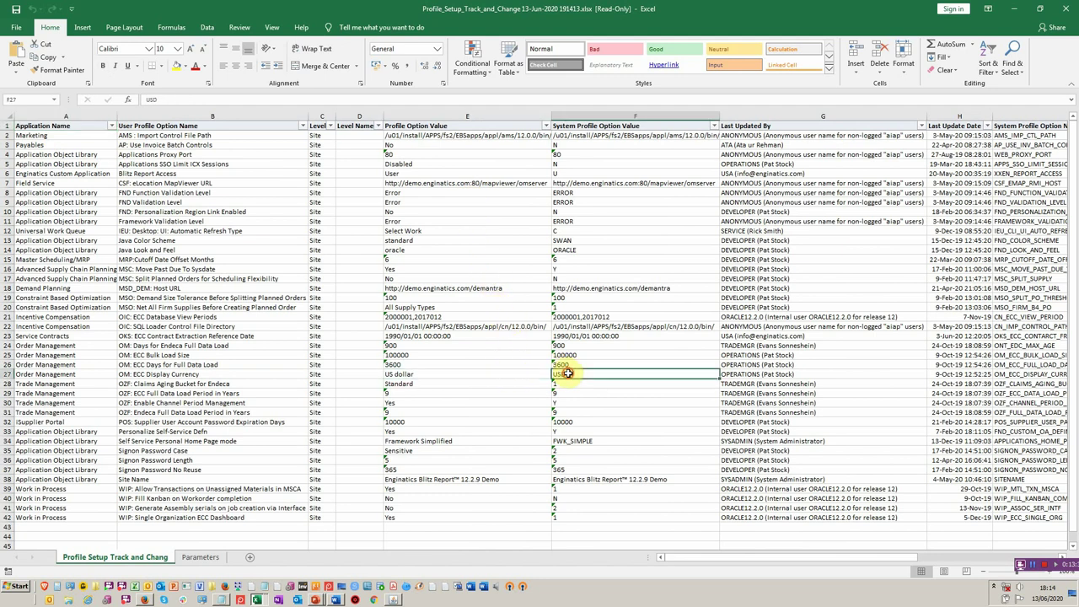
pyautogui.click(483, 376)
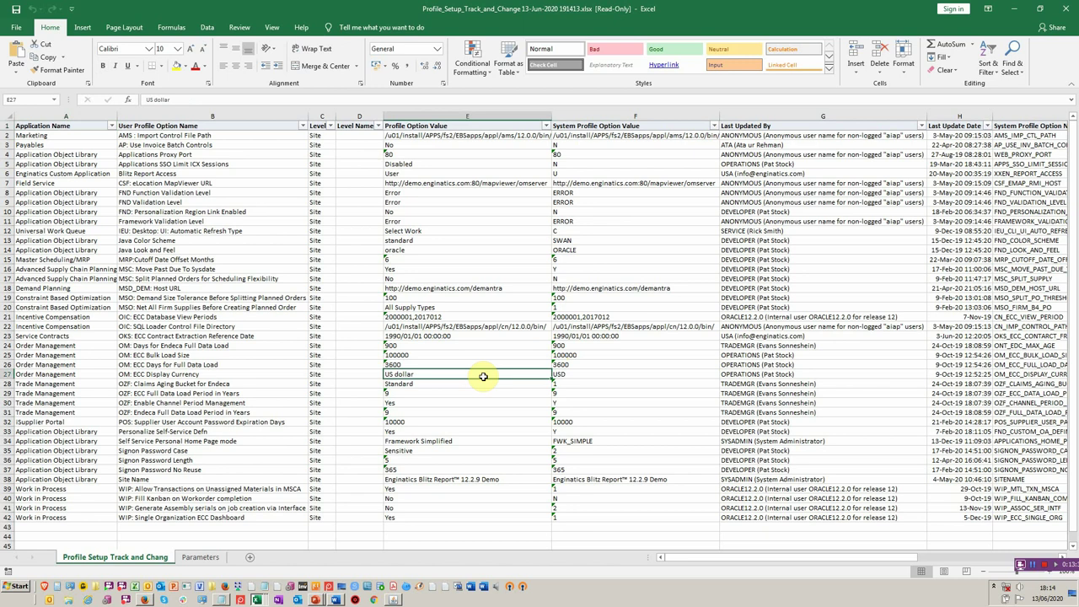
# - Compare Framework Simplified with FWK_SIMPLE and Sensitive with 2, then return to Oracle
pyautogui.click(481, 438)
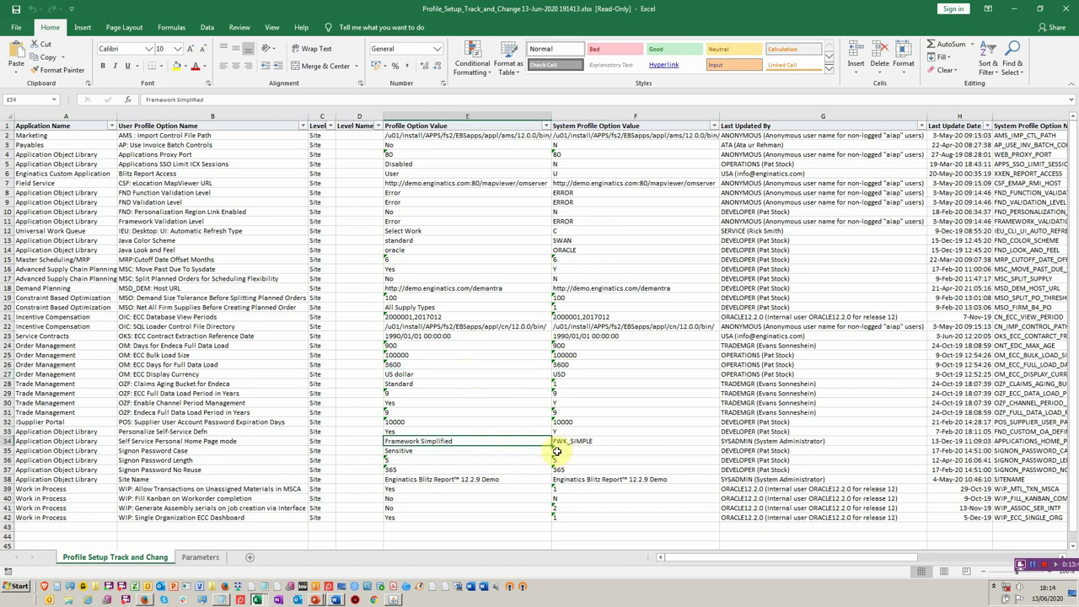
pyautogui.click(565, 446)
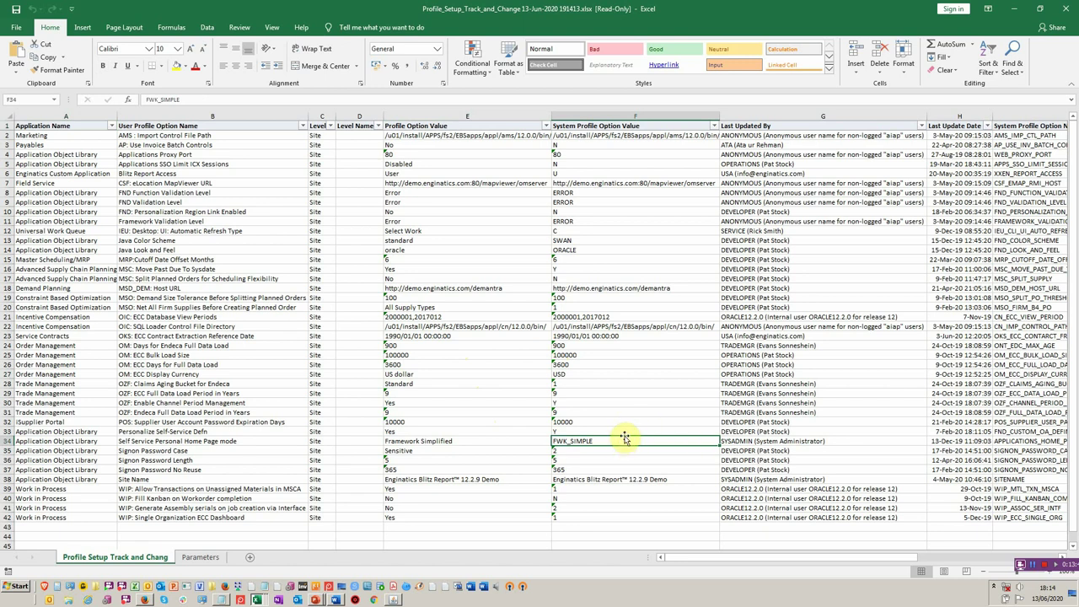
pyautogui.click(594, 450)
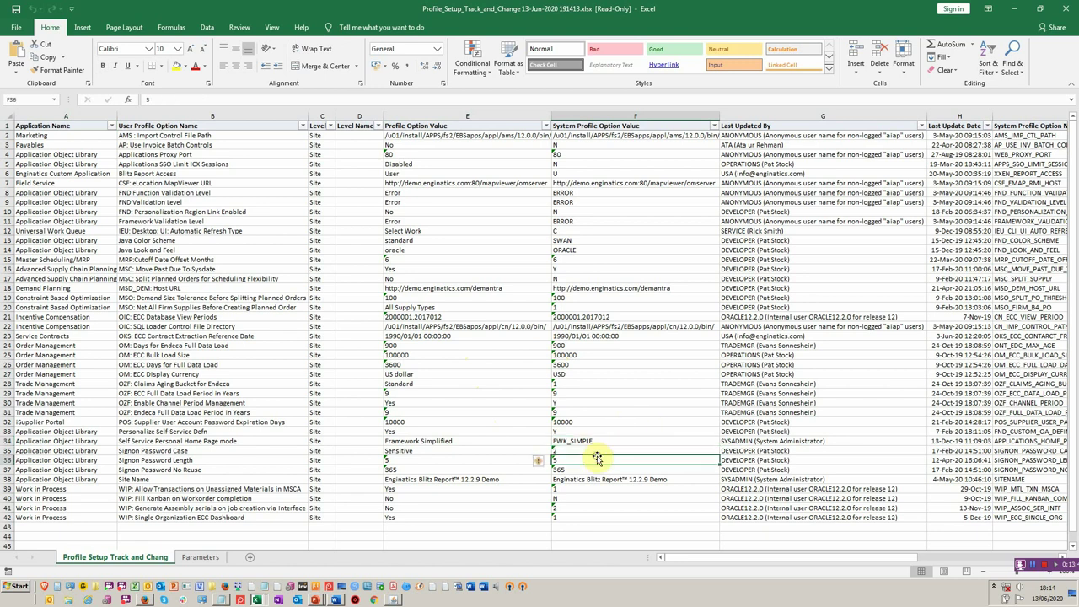
pyautogui.click(505, 453)
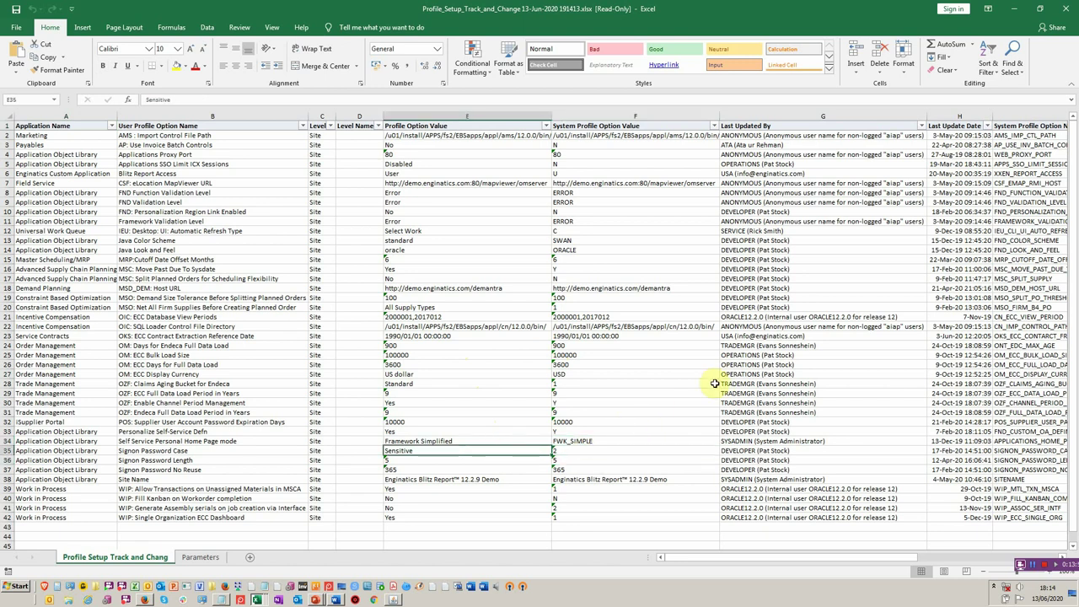
pyautogui.click(539, 205)
pyautogui.press('Right')
pyautogui.press('Right')
pyautogui.press('Right')
pyautogui.press('Right')
pyautogui.press('Right')
pyautogui.press('Right')
pyautogui.press('Right')
pyautogui.press('Right')
pyautogui.press('Right')
pyautogui.press('Right')
pyautogui.press('Right')
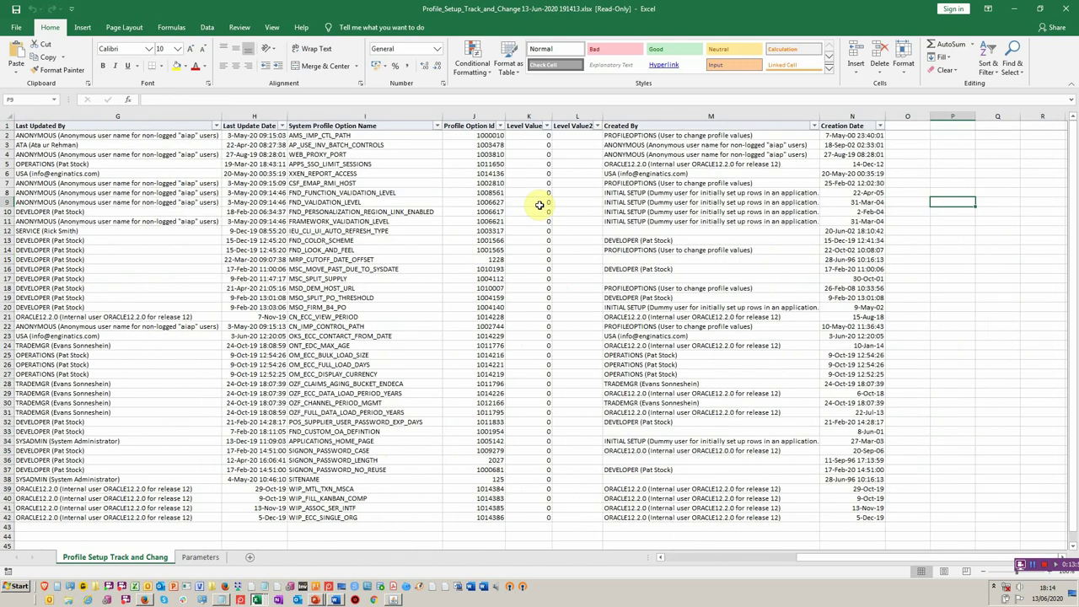
pyautogui.hotkey('alt', 'Tab')
pyautogui.hotkey('alt', 'Tab')
pyautogui.hotkey('alt', 'Tab')
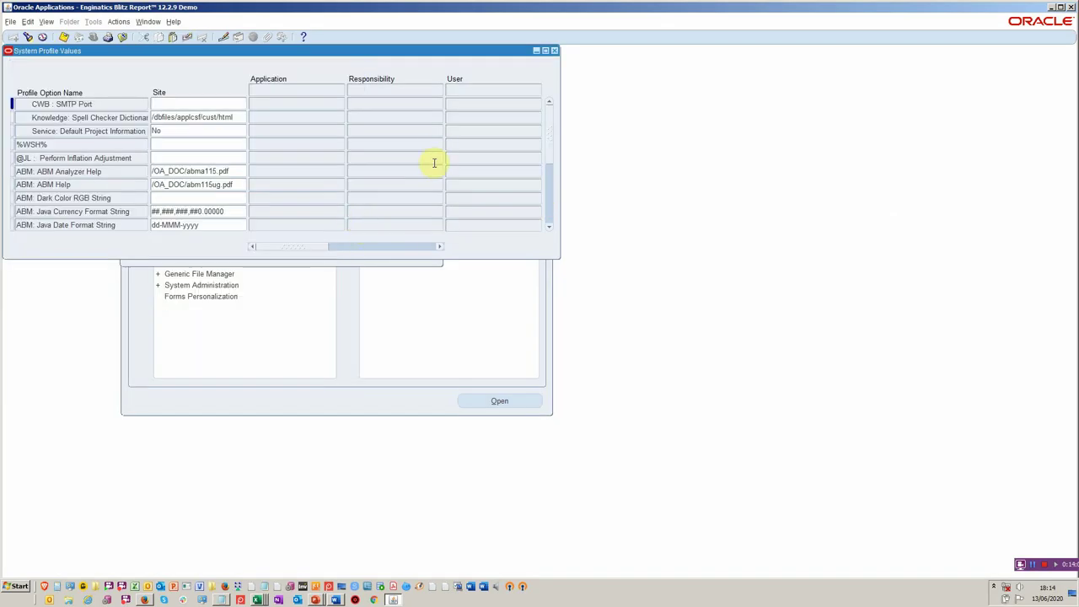
# - Close the System Profile Values form to reveal the System Administrator navigator, then switch programs
pyautogui.click(554, 51)
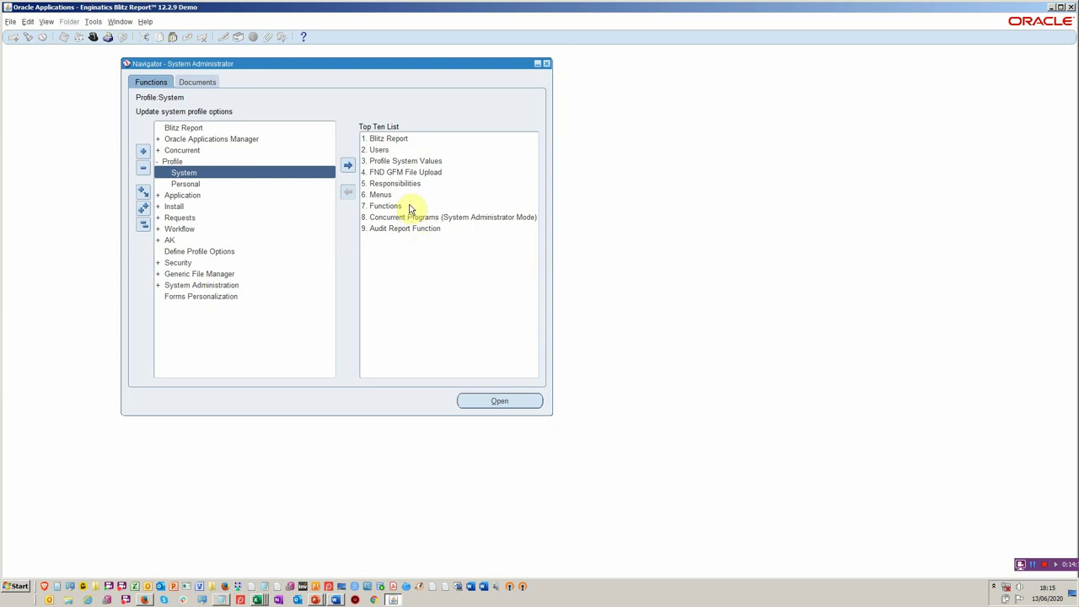
pyautogui.hotkey('alt', 'Tab')
pyautogui.hotkey('alt', 'Tab')
pyautogui.hotkey('alt', 'Tab')
pyautogui.hotkey('alt', 'Tab')
pyautogui.hotkey('alt', 'Tab')
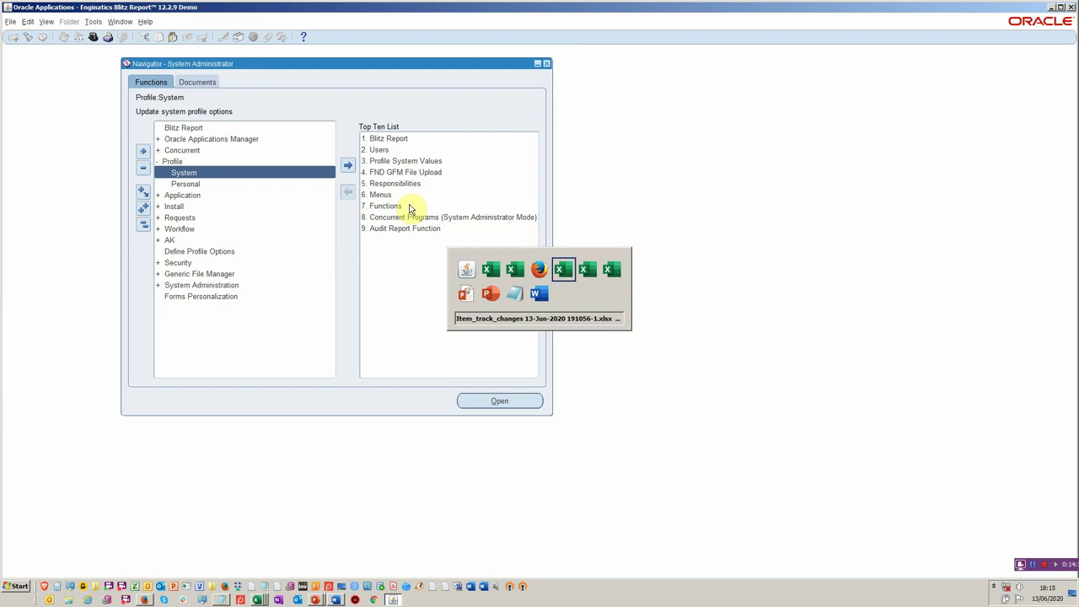
# - Switch to the PowerPoint Blitz Report Toolkit presentation showing slide 4, 'Toolkit Supports'
pyautogui.hotkey('alt', 'Tab')
pyautogui.hotkey('alt', 'Tab')
pyautogui.hotkey('alt', 'Tab')
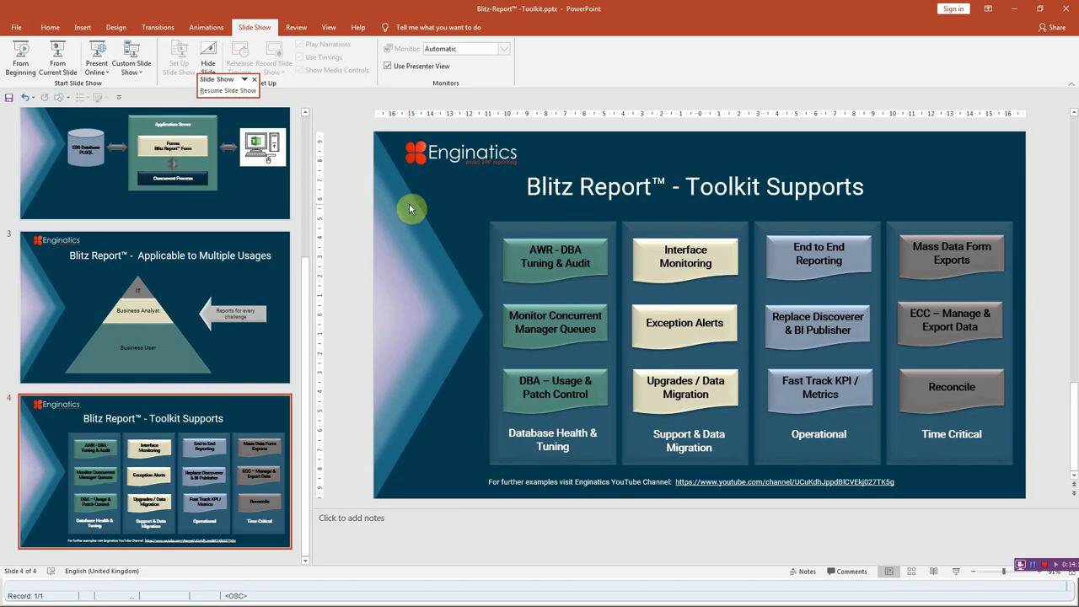